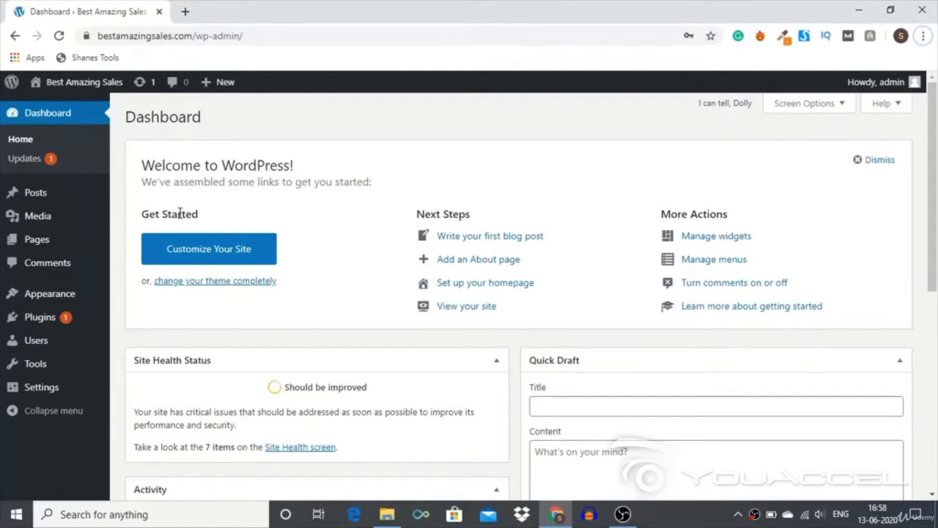
Go to the page for adding new themes and search the theme directory for "oceanwp".
mouse_move(78, 299)
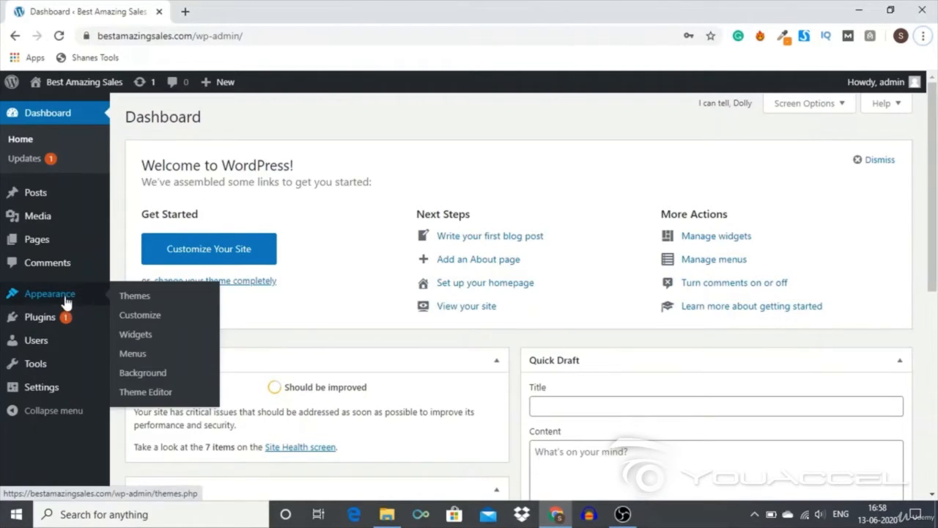
click(136, 297)
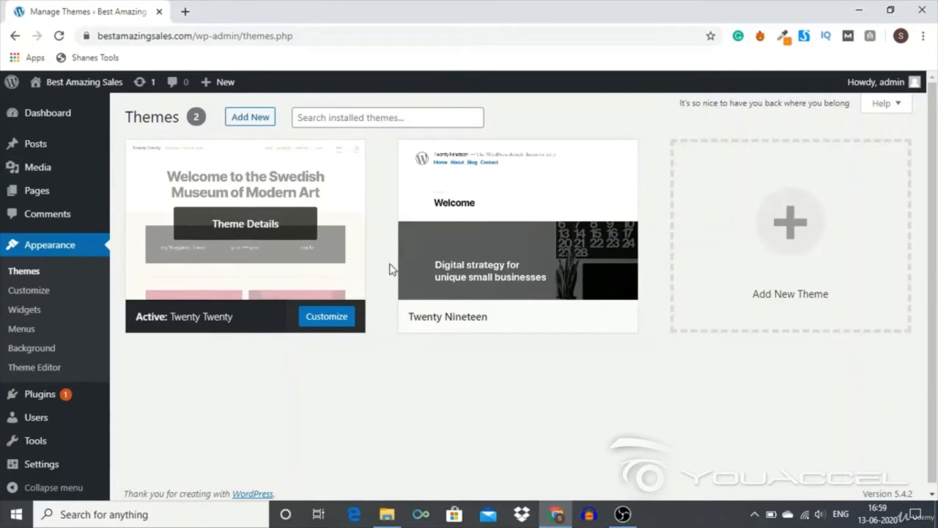
mouse_move(462, 273)
click(255, 123)
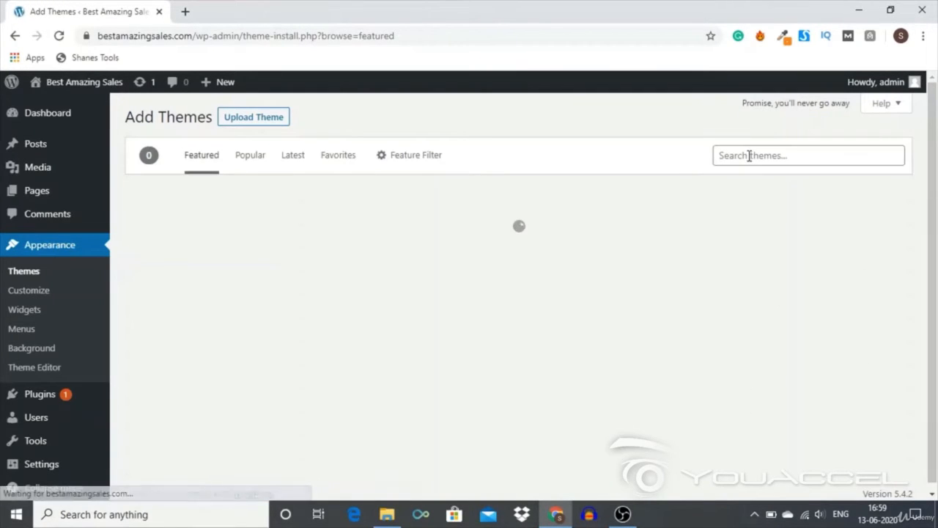
click(749, 155)
text(oce)
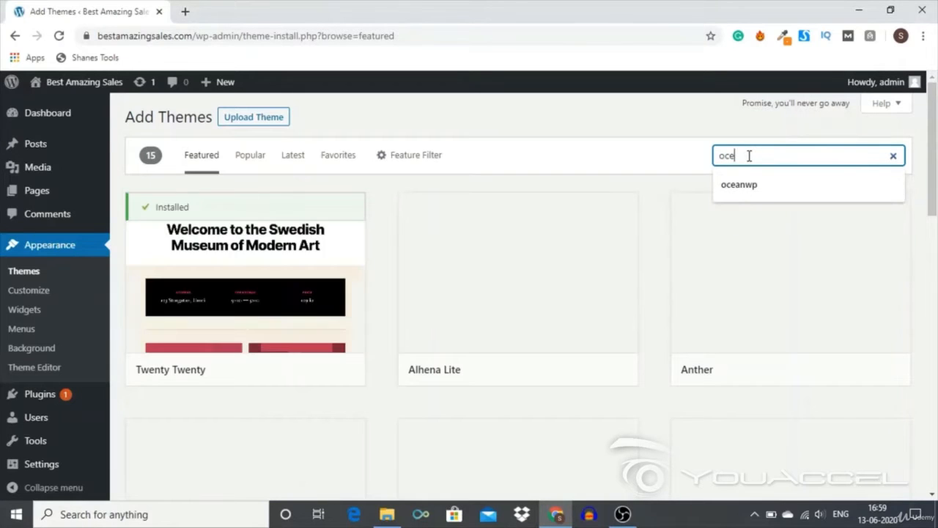
text(anwp)
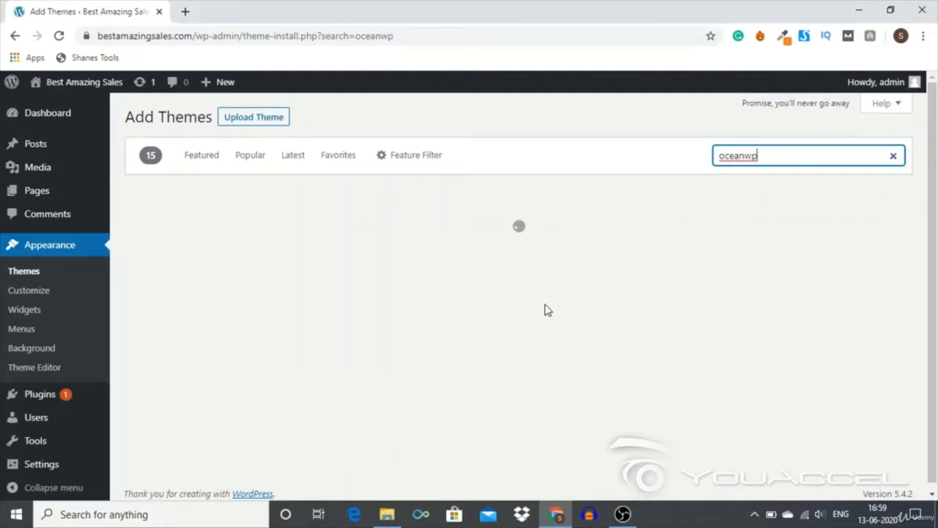
Install the OceanWP theme and activate it on the site.
mouse_move(133, 248)
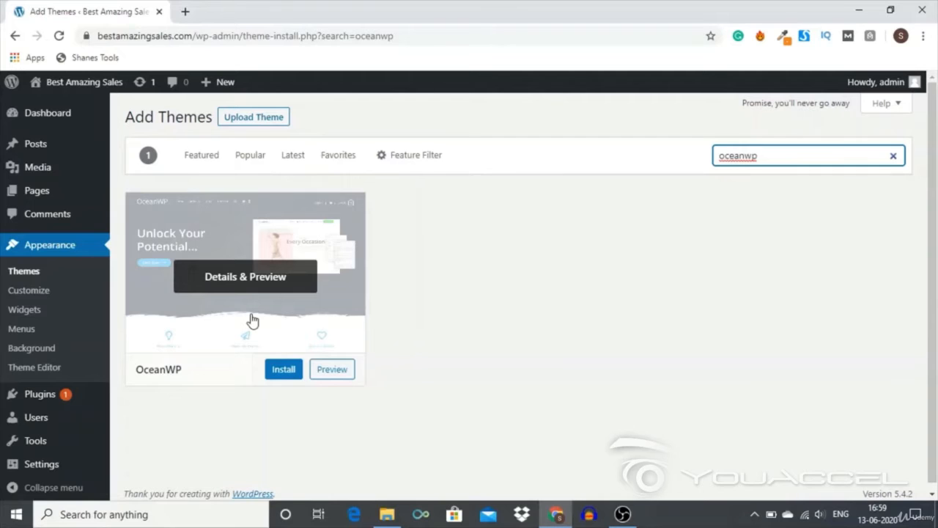
click(285, 372)
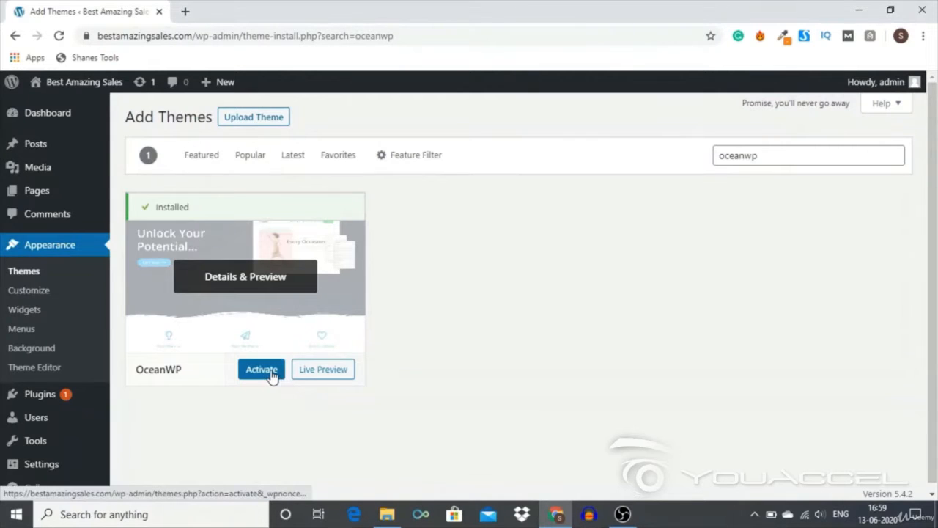
click(262, 369)
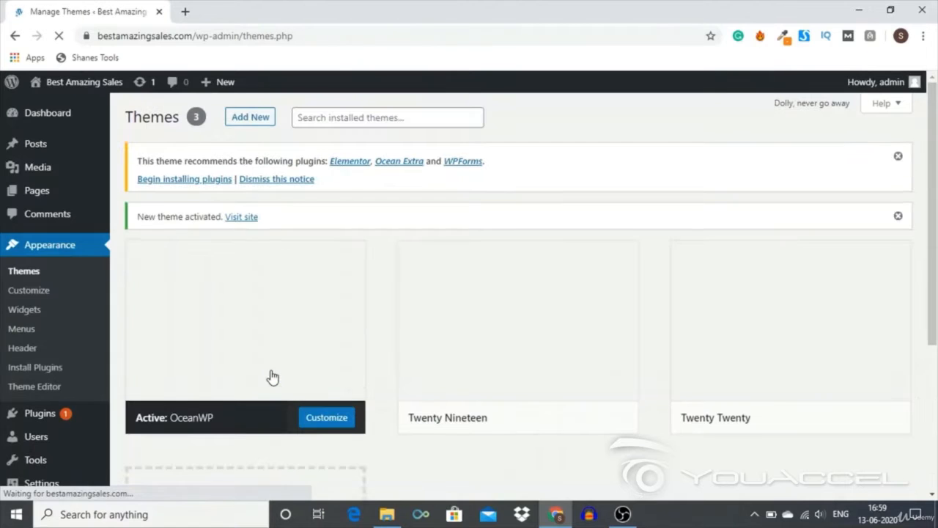
Delete the unused Twenty Nineteen theme from the installed themes.
mouse_move(301, 378)
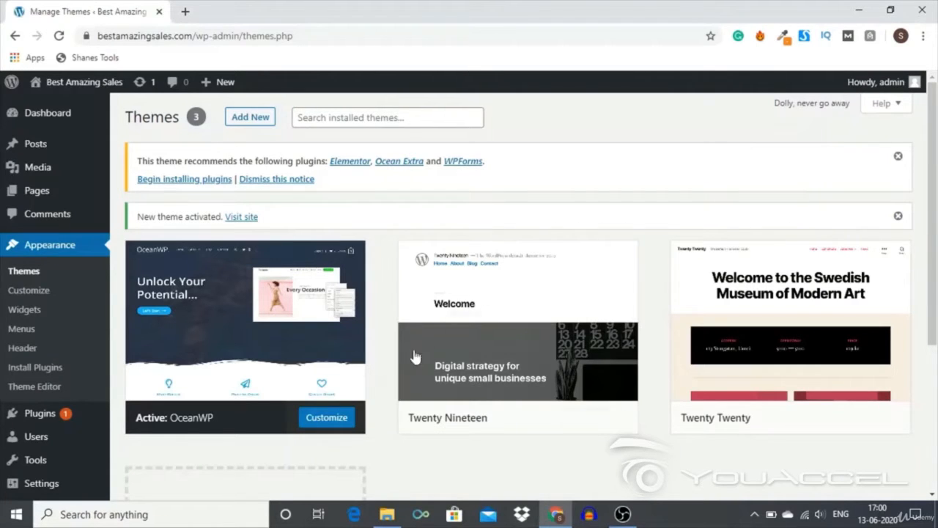
mouse_move(465, 331)
mouse_move(723, 337)
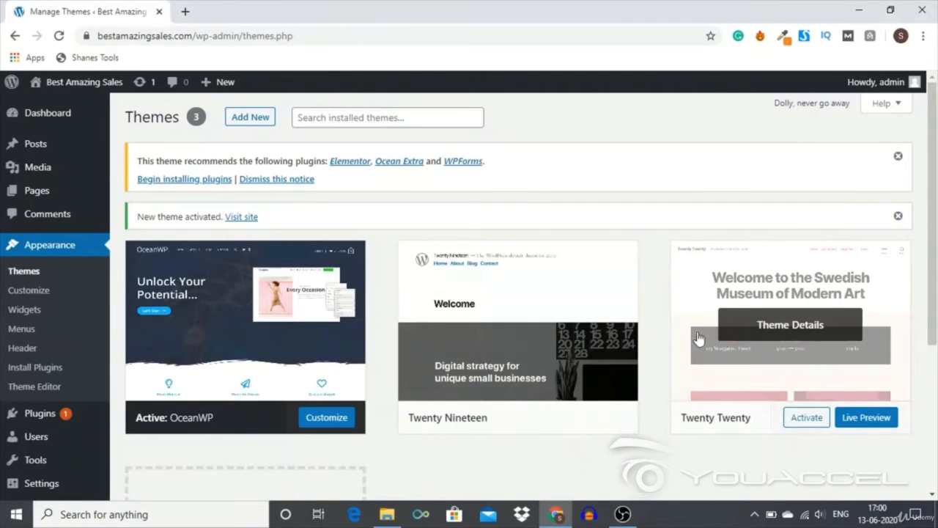
mouse_move(607, 351)
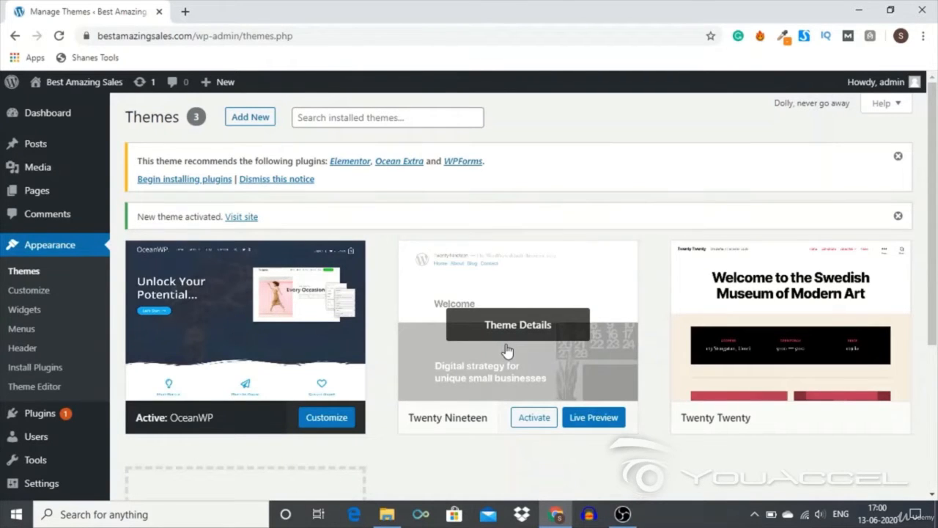
click(515, 299)
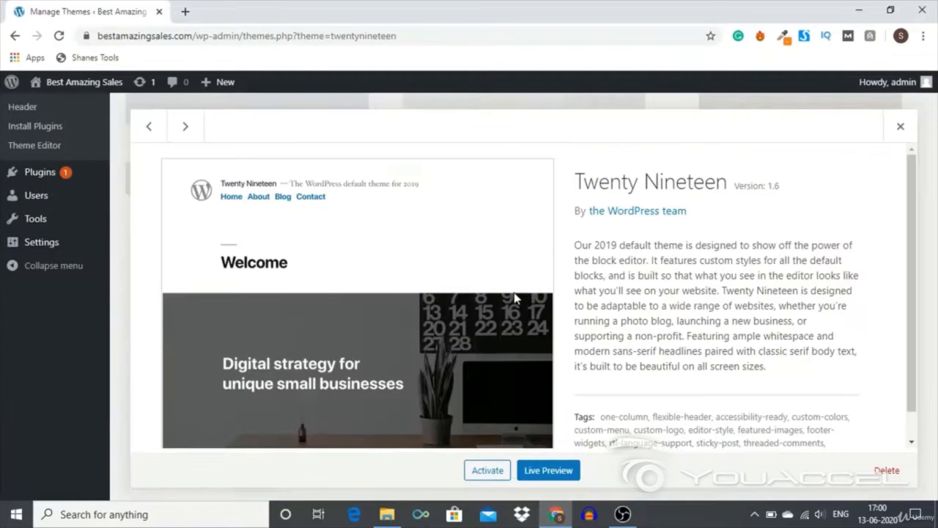
click(885, 473)
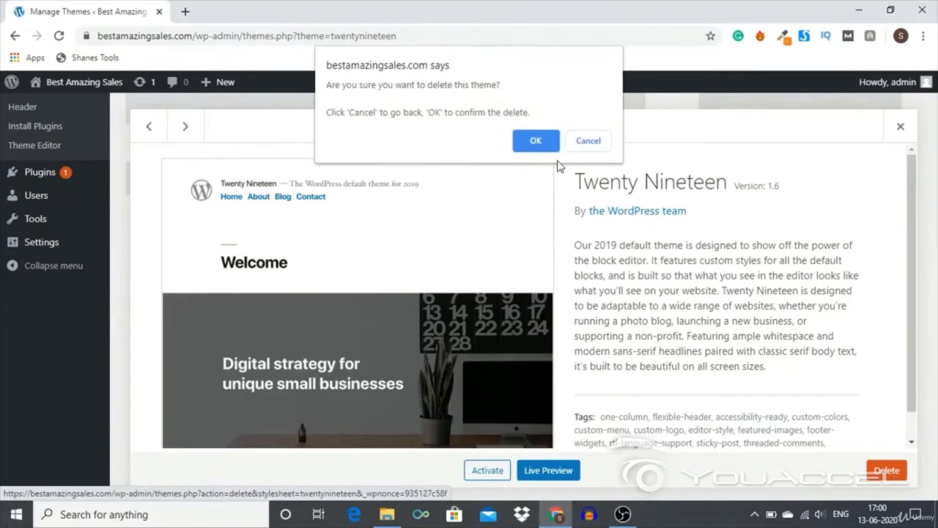
click(536, 142)
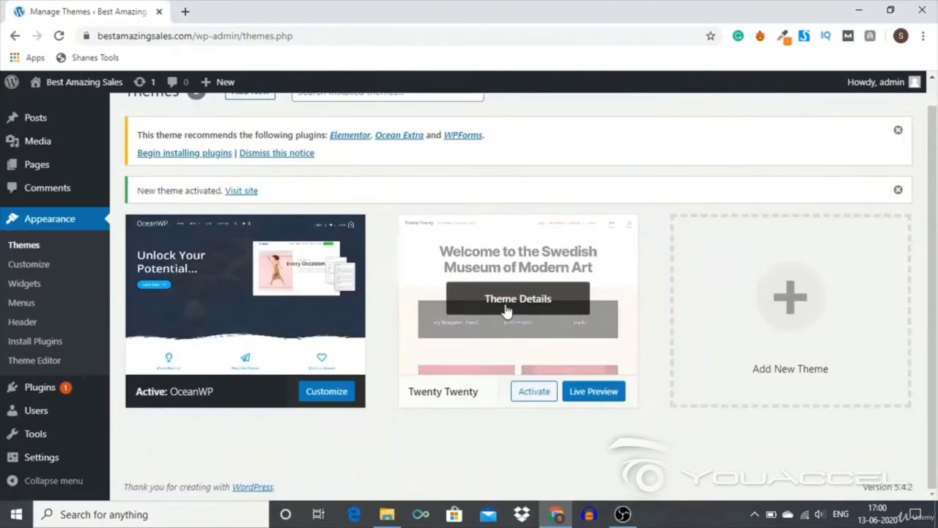
Delete the unused Twenty Twenty theme from the installed themes.
click(506, 310)
click(886, 470)
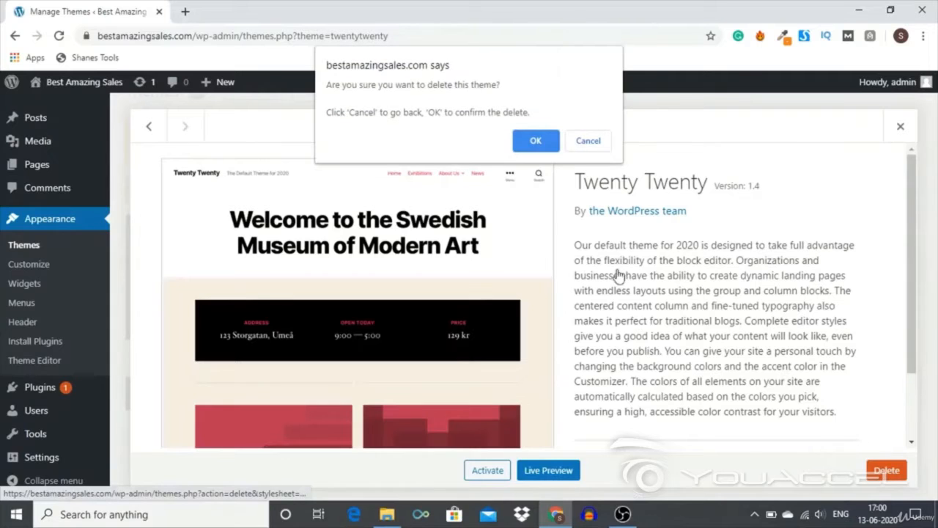
click(534, 141)
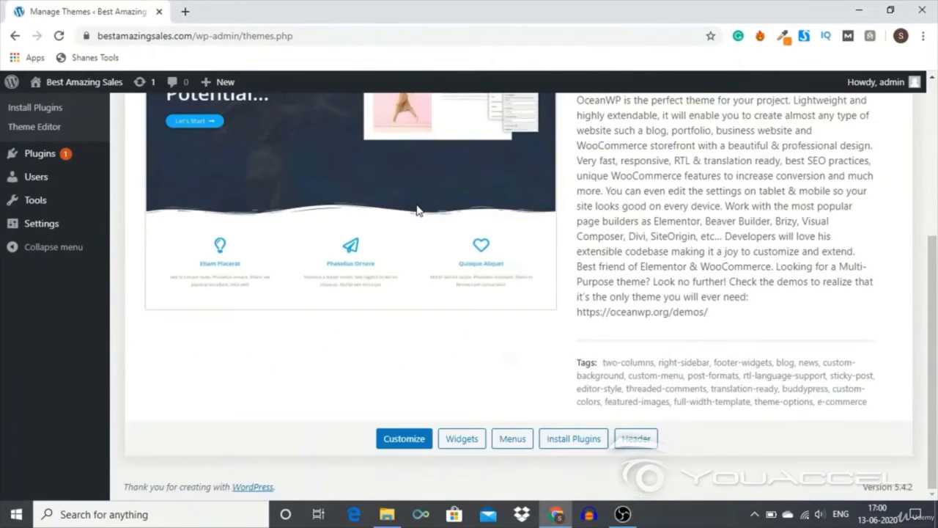
View the public website bestamazingsales.com in a new browser tab.
scroll(416, 211, up, 3)
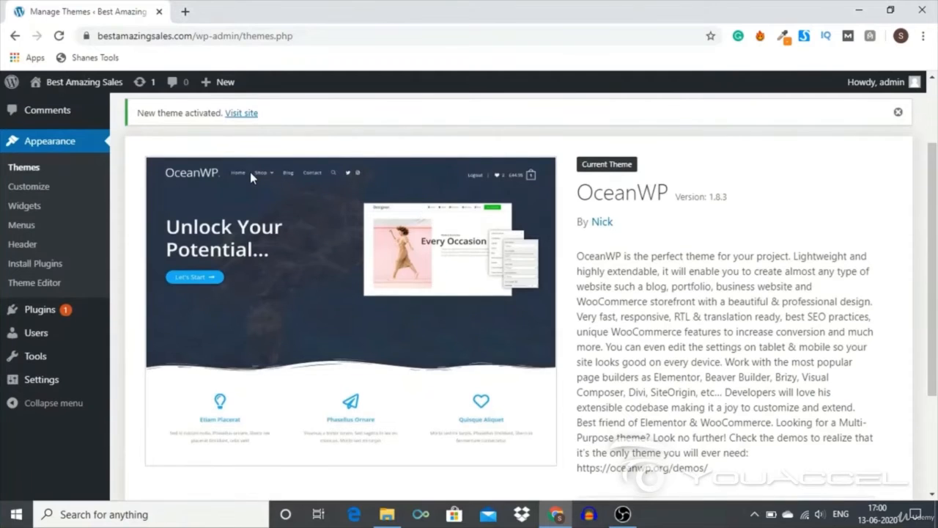
click(186, 8)
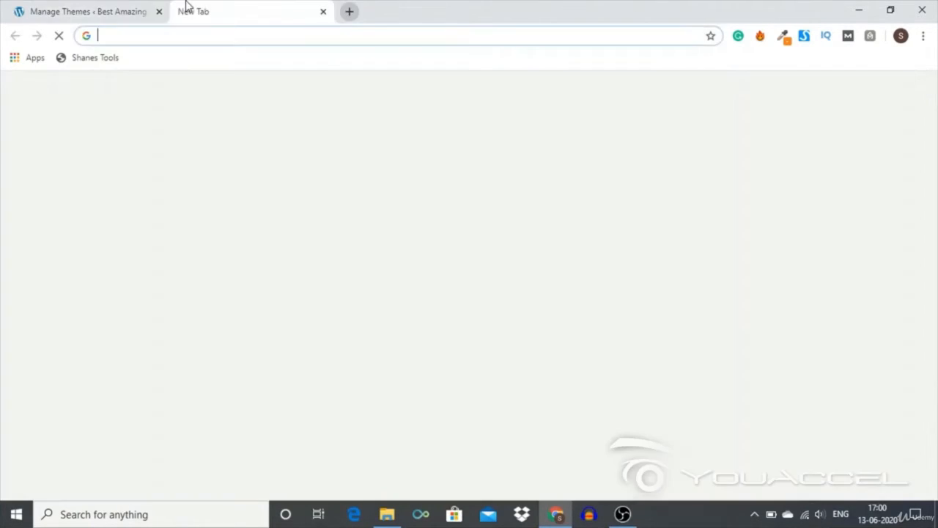
text(bestama)
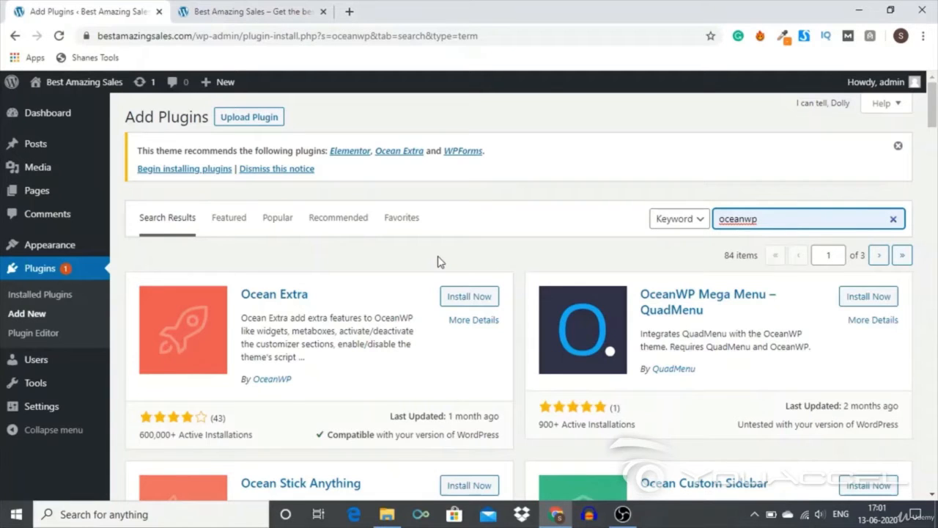
Install the Ocean Extra, Ocean Stick Anything, Ocean Product Sharing, Ocean Social Sharing and Oceanwp sticky header plugins.
click(459, 296)
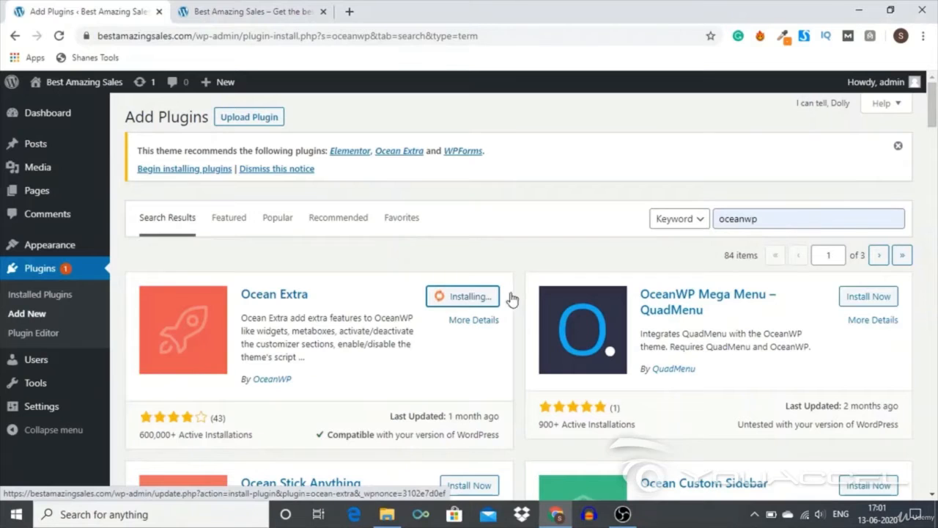
scroll(724, 352, down, 3)
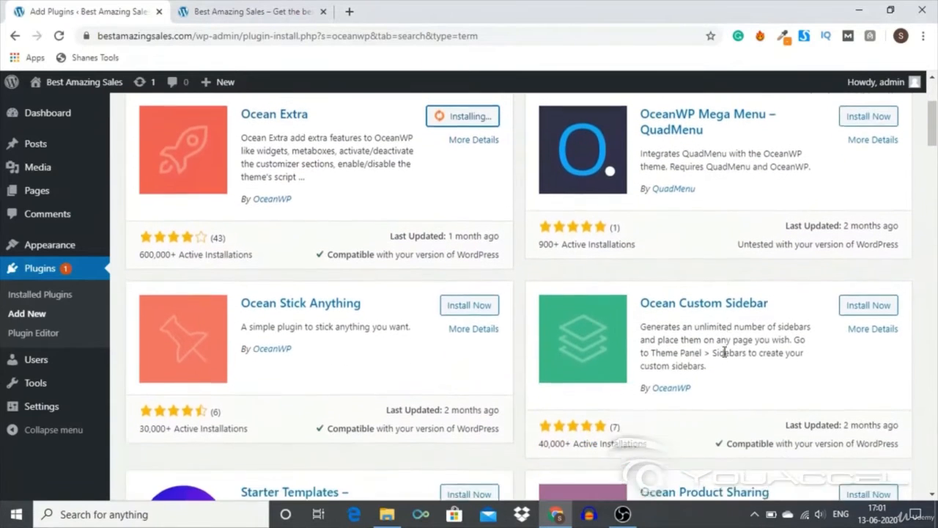
click(464, 303)
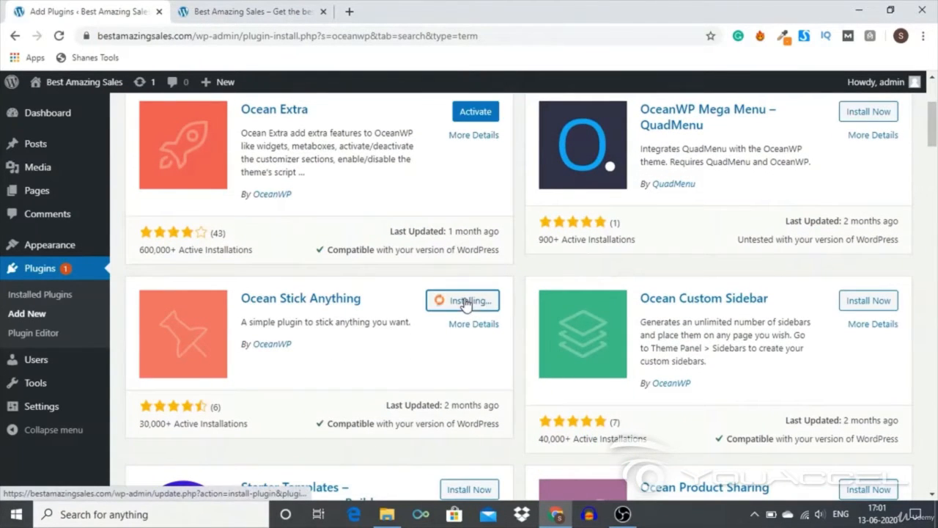
scroll(650, 299, down, 2)
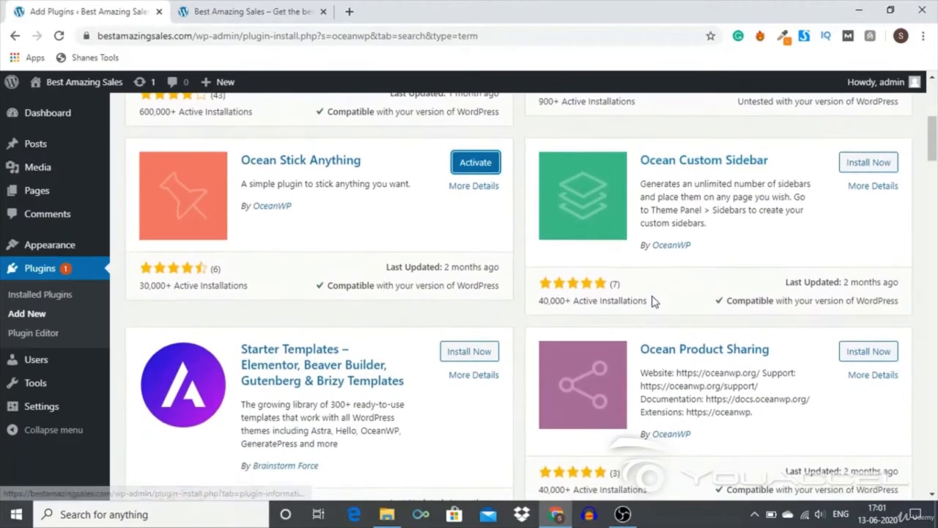
scroll(654, 300, down, 1)
click(854, 264)
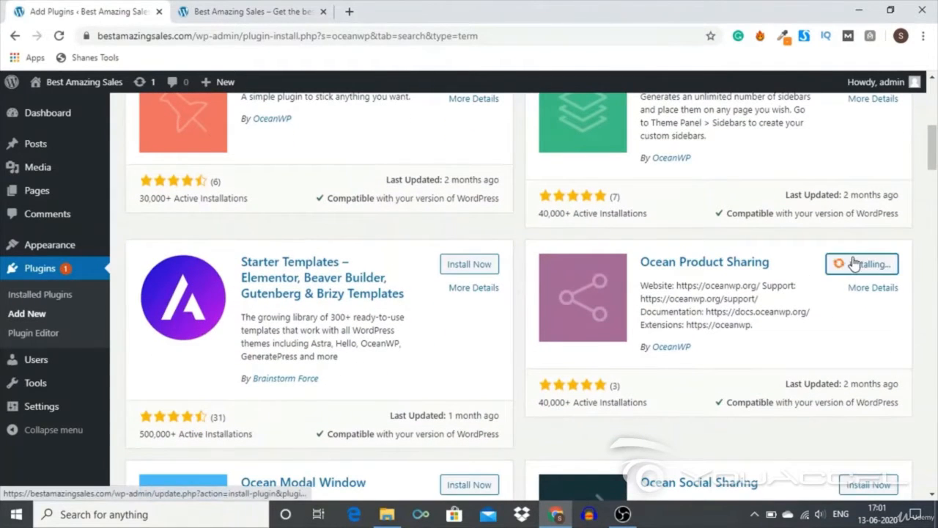
scroll(526, 296, down, 3)
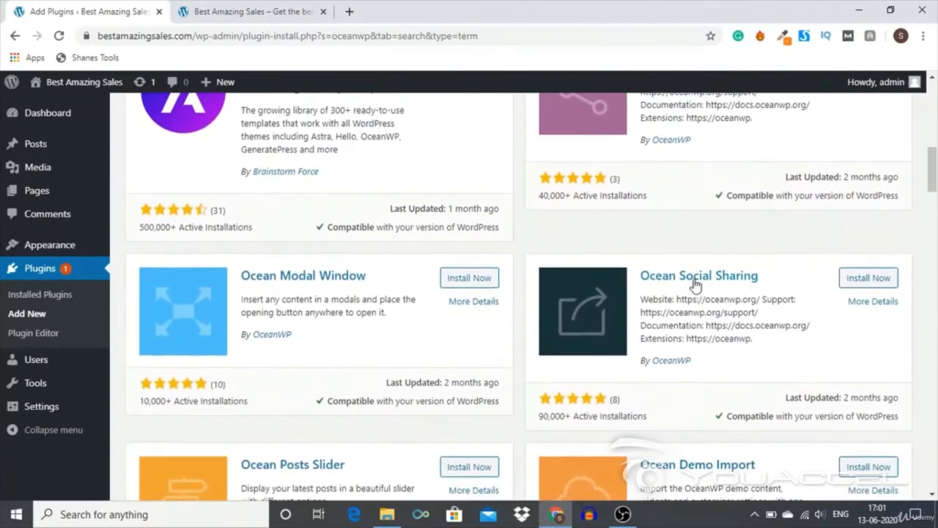
click(850, 279)
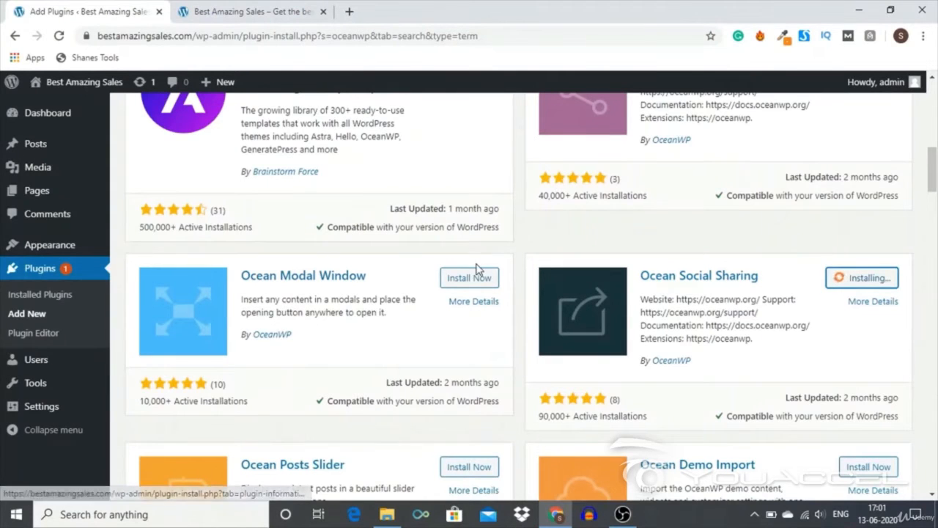
scroll(476, 269, down, 5)
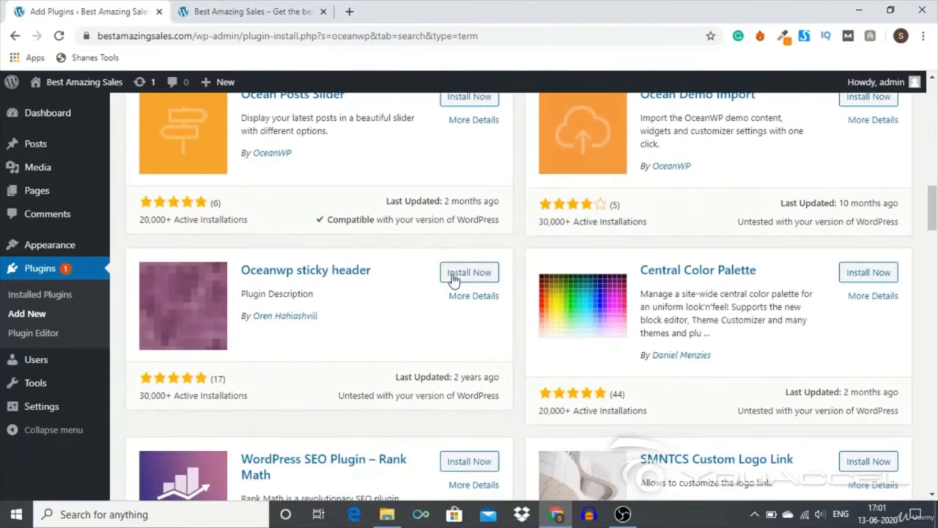
click(453, 273)
Activate the installed Ocean Stick Anything plugin from the oceanwp plugin search results.
scroll(462, 277, up, 10)
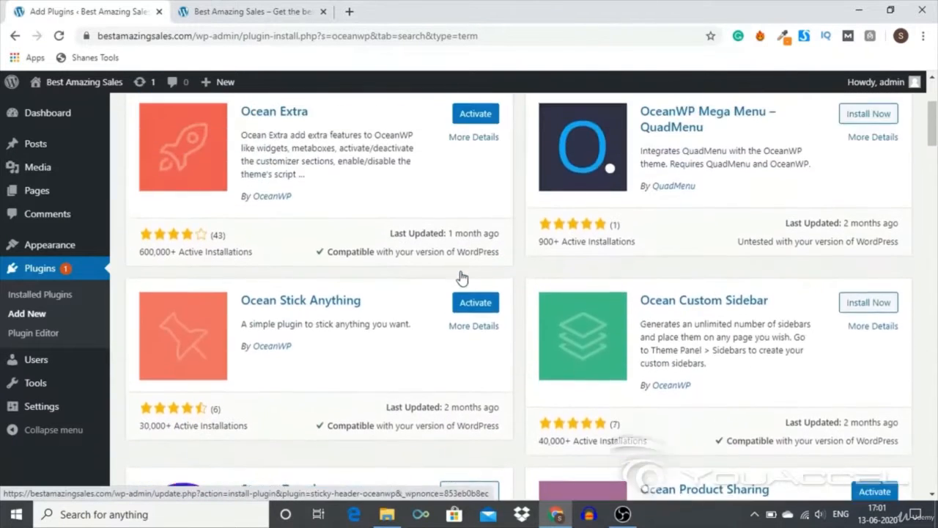
scroll(462, 277, up, 3)
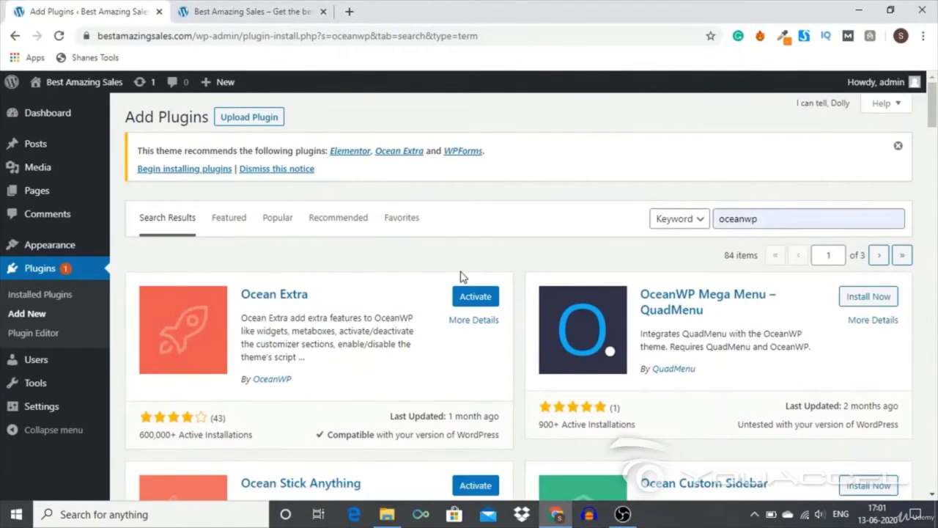
scroll(462, 277, down, 1)
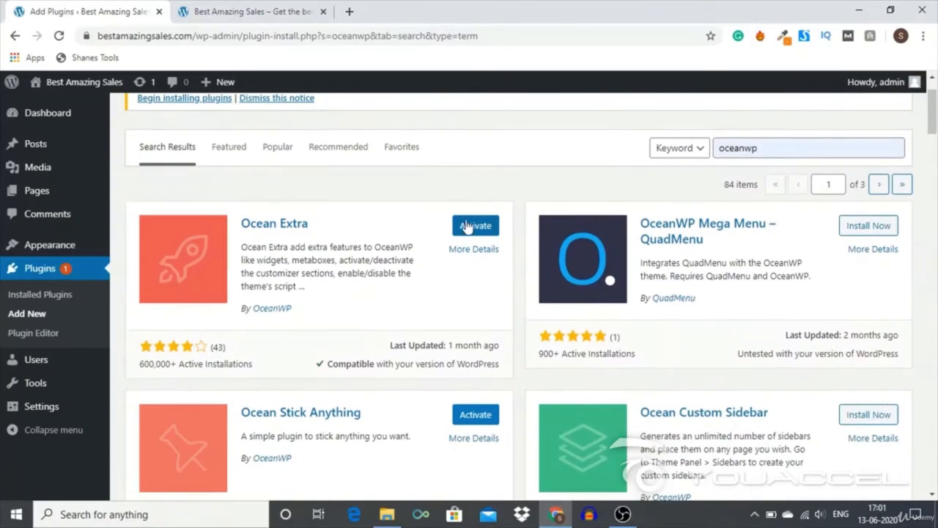
click(474, 415)
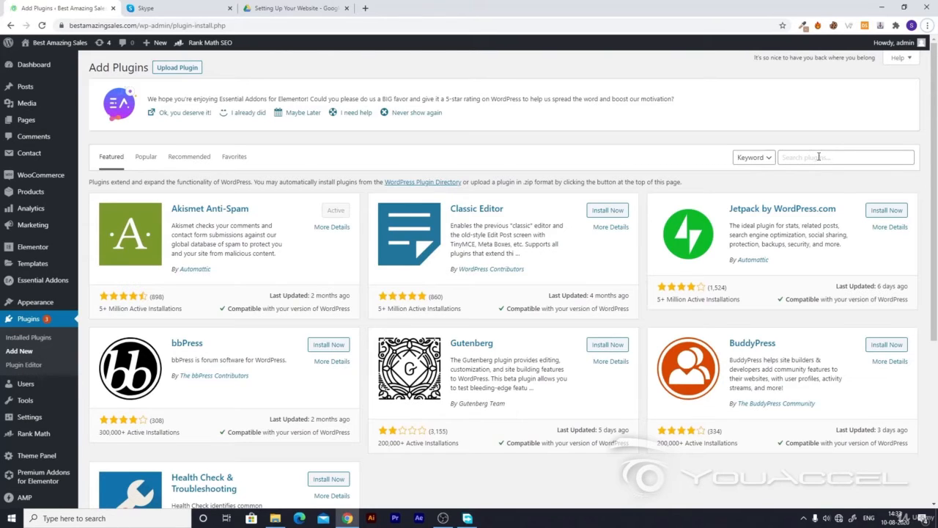
Search the plugin directory for "elementor" and look through the available Elementor plugins and add-ons.
click(818, 157)
text(elemen)
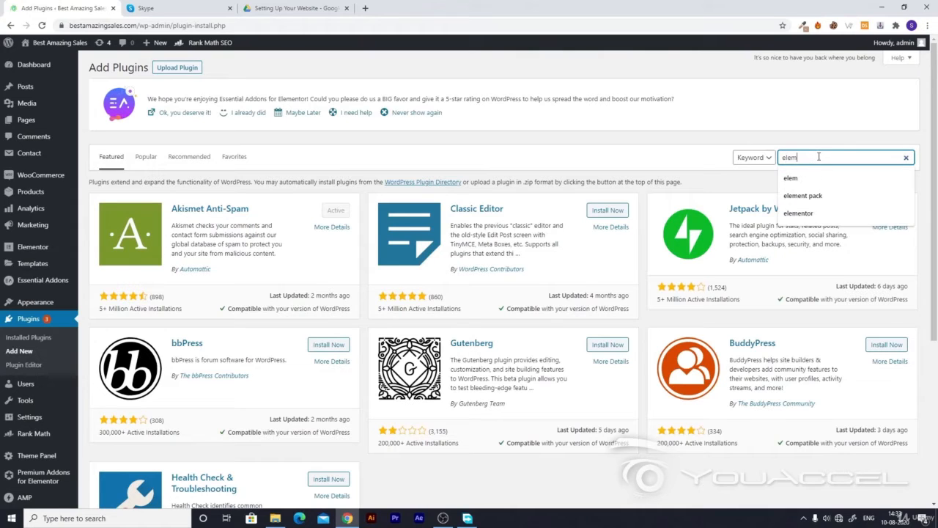
text(tor)
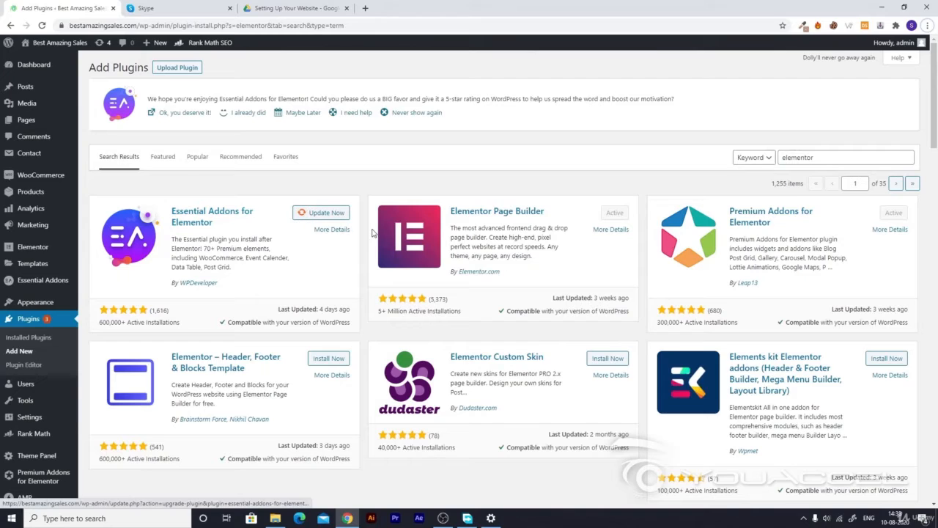
scroll(373, 233, down, 2)
scroll(372, 233, down, 4)
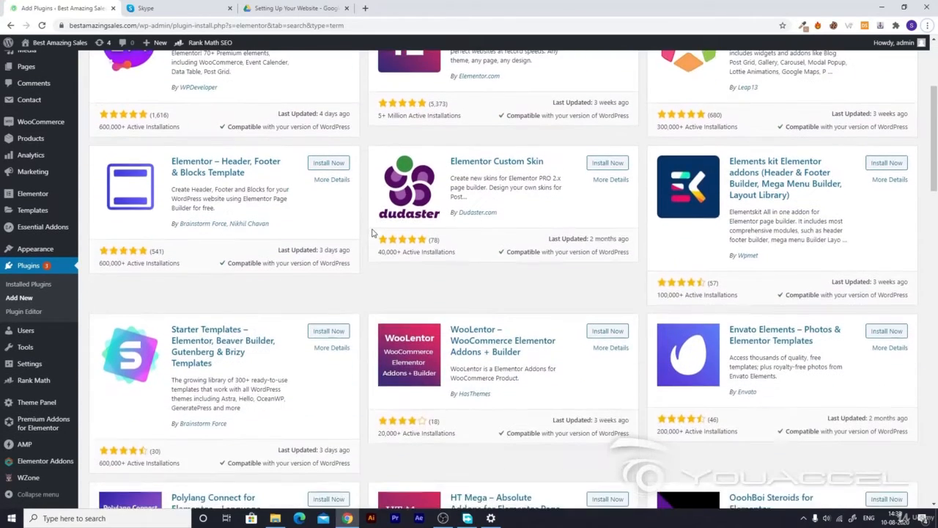
scroll(372, 232, down, 1)
scroll(513, 286, down, 2)
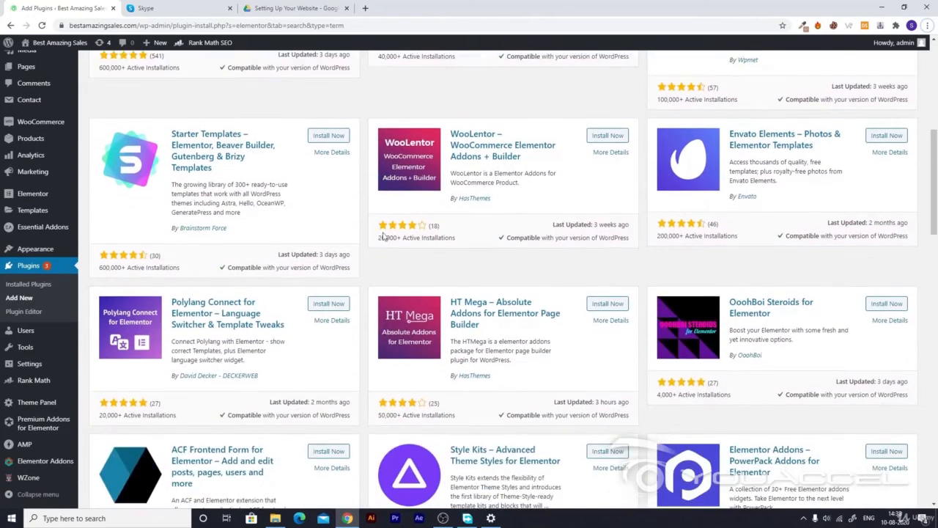
Search the plugin directory for "woocommerce" and install the WooCommerce plugin by Automattic.
scroll(537, 301, up, 2)
scroll(537, 301, down, 5)
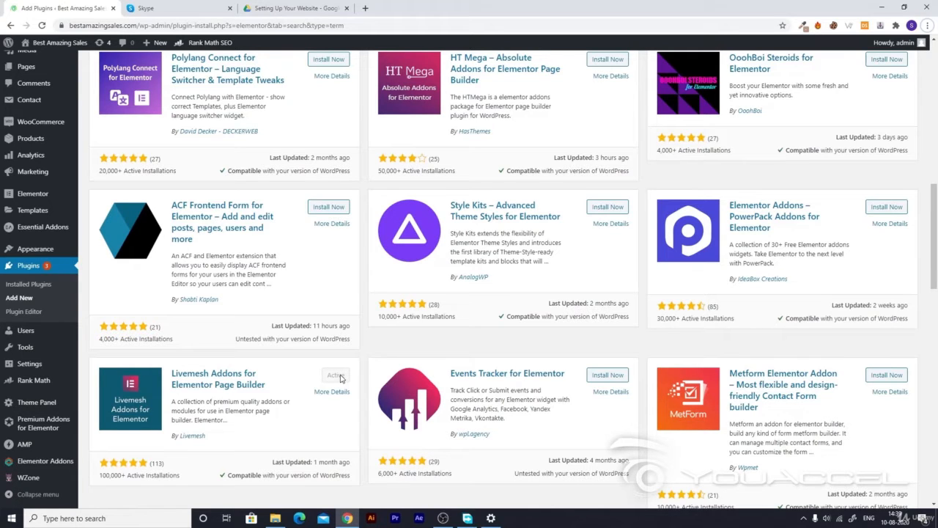
scroll(296, 413, up, 6)
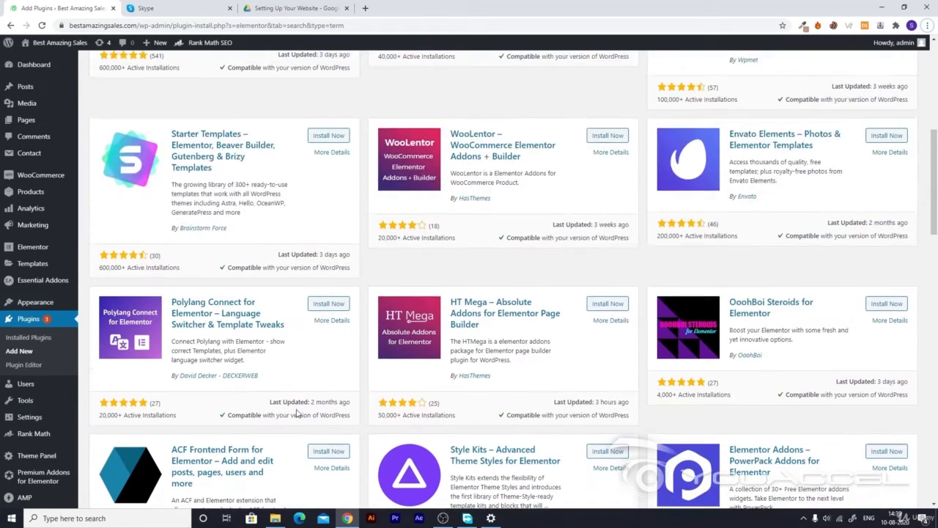
scroll(296, 413, up, 3)
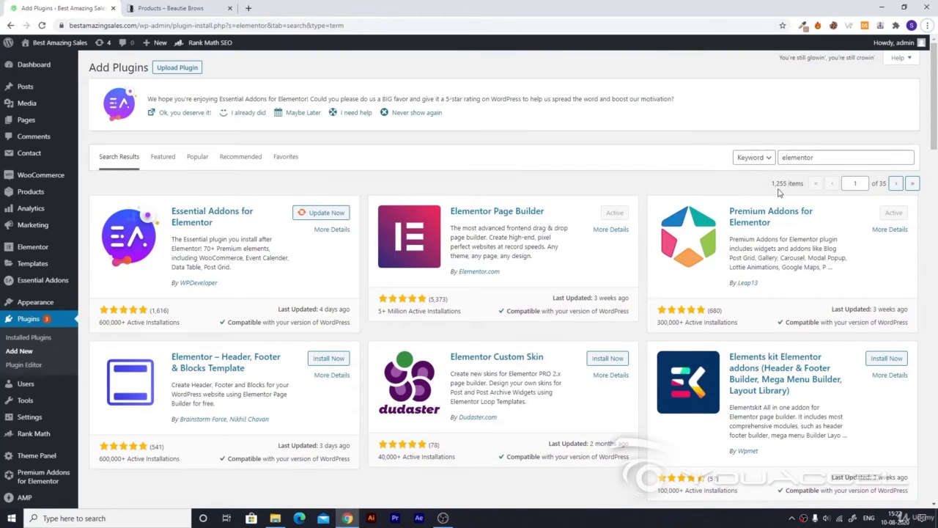
drag(820, 159, 776, 159)
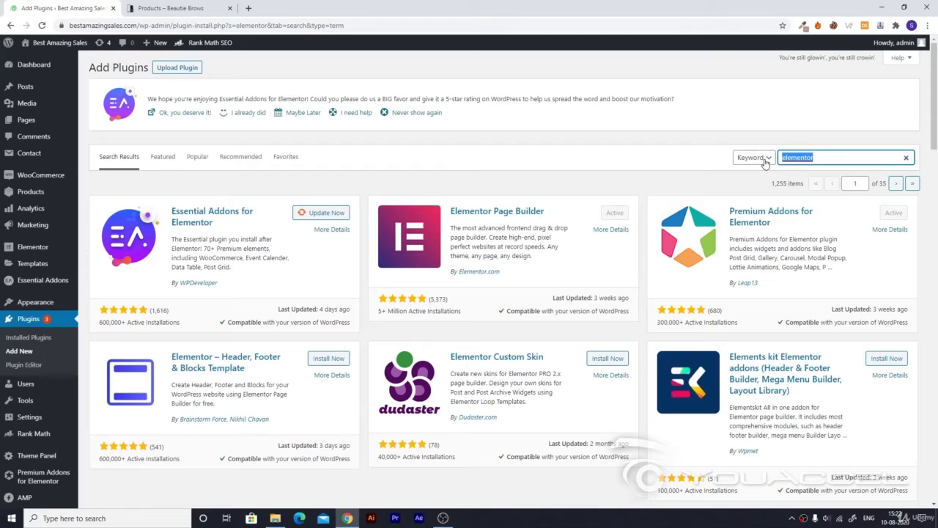
key(BackSpace)
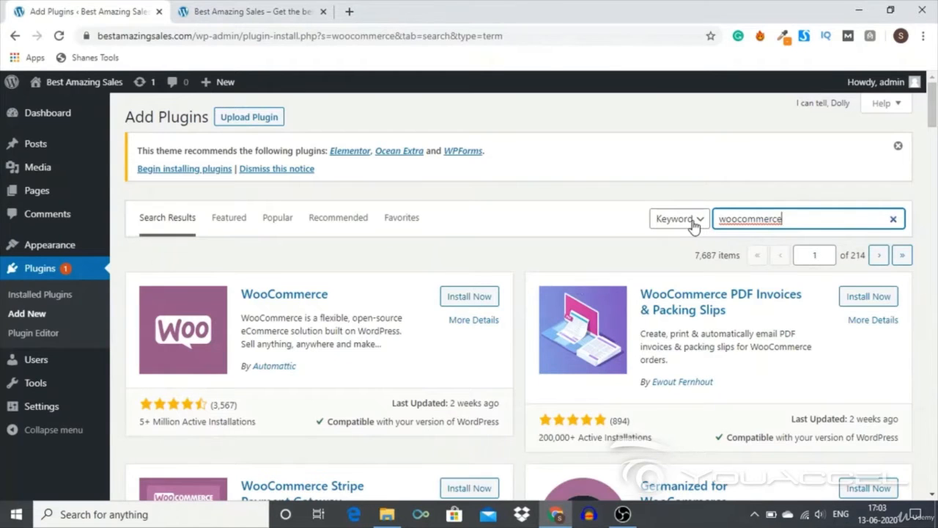
click(468, 298)
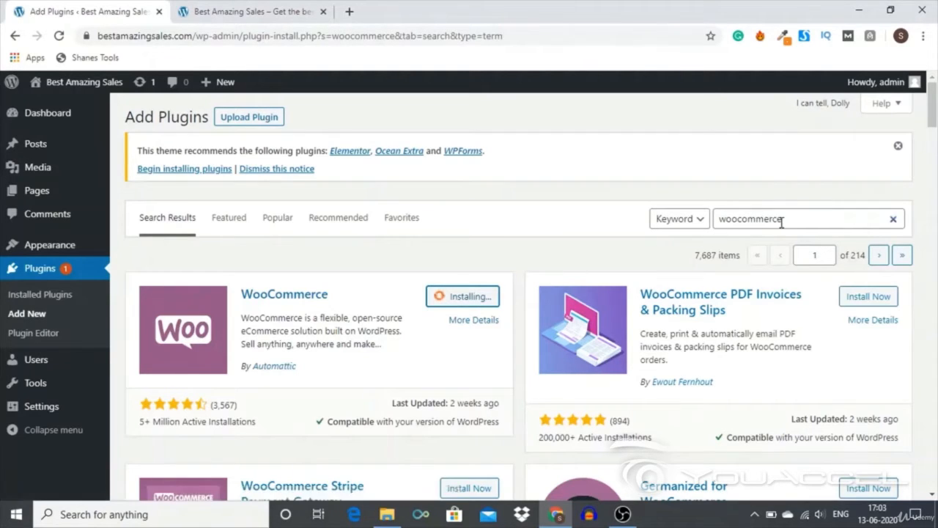
Search the plugin directory for "contact form 7" and install the Contact Form 7 plugin.
drag(790, 219, 706, 217)
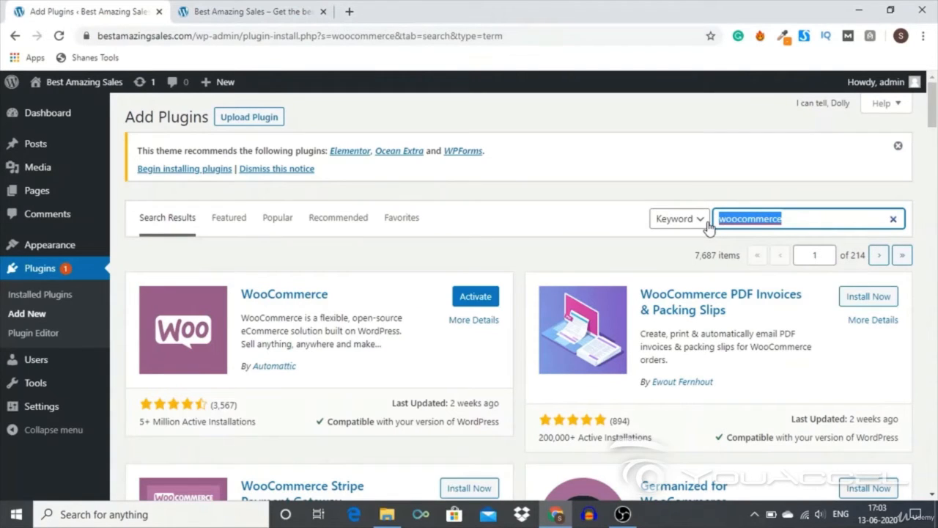
text(contac)
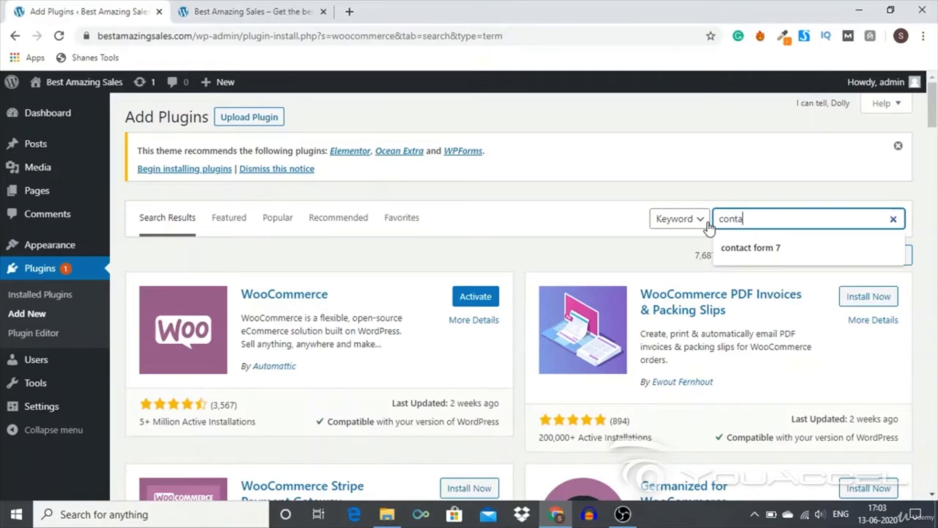
text(t f)
key(Down)
key(Return)
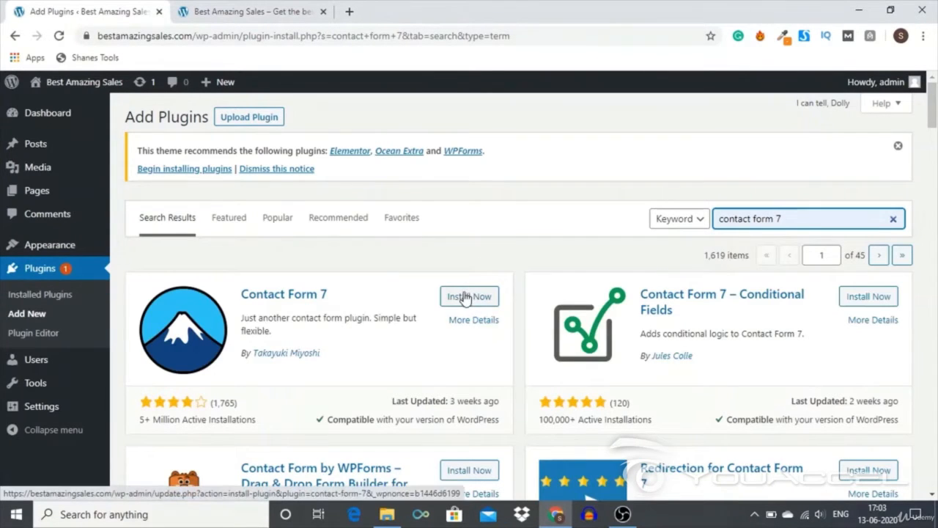
click(466, 296)
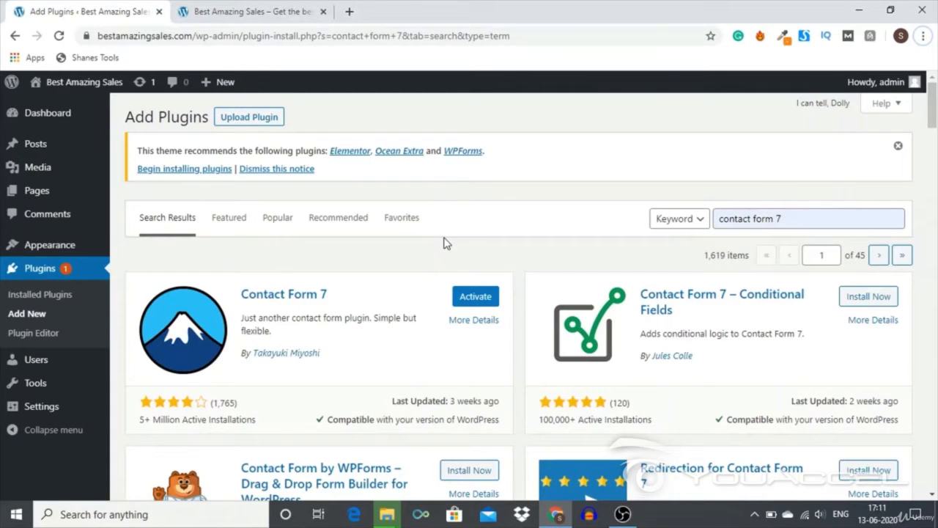
Upload the woocommerce-amazon-affiliates-v12.5.5 zip archive from the Desktop folder as a plugin and install it.
click(241, 122)
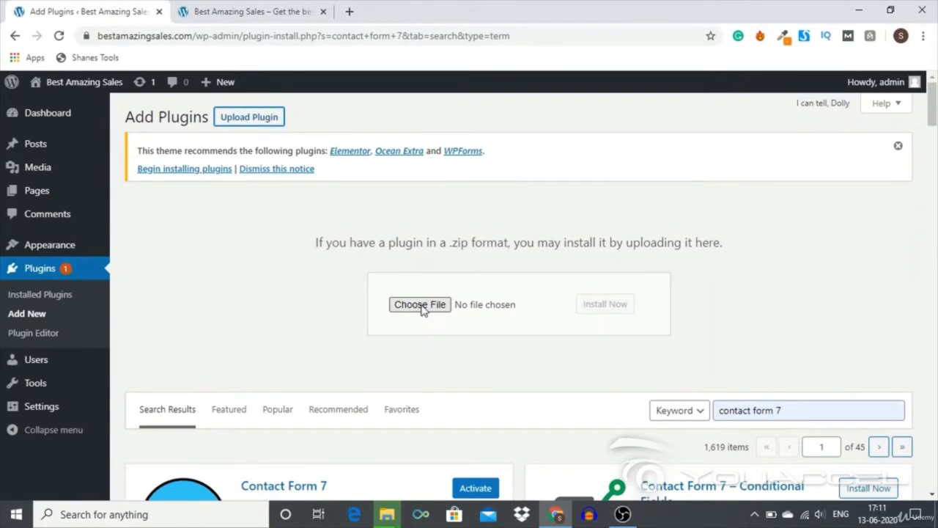
click(420, 305)
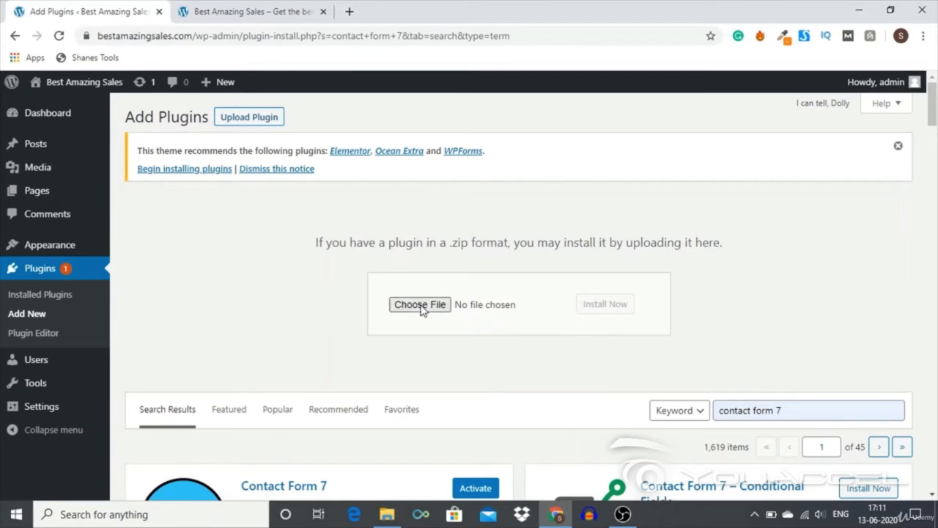
click(421, 306)
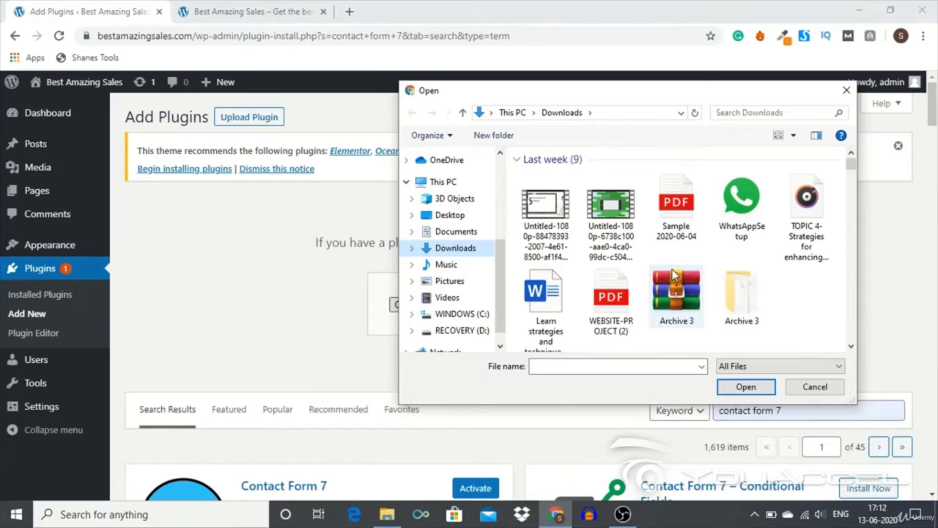
scroll(675, 275, down, 1)
scroll(675, 275, down, 3)
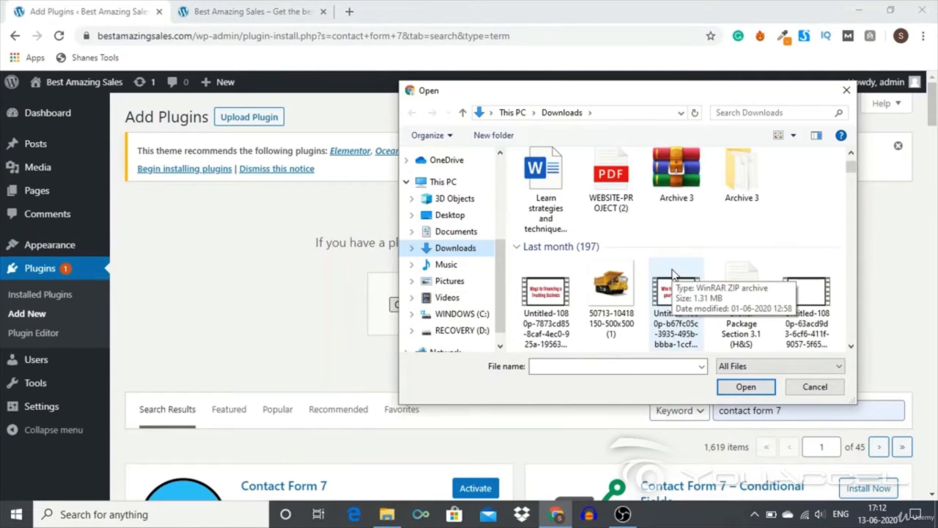
scroll(673, 275, down, 3)
scroll(672, 275, down, 3)
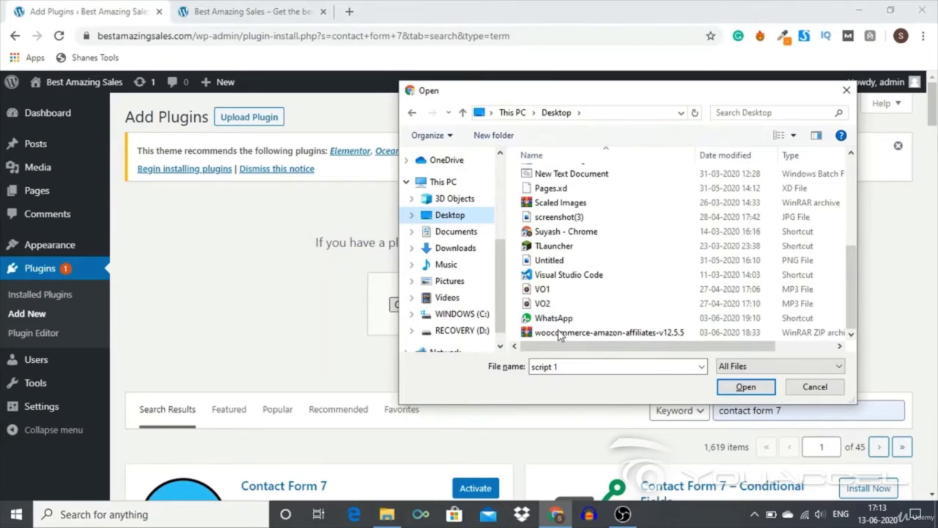
click(558, 333)
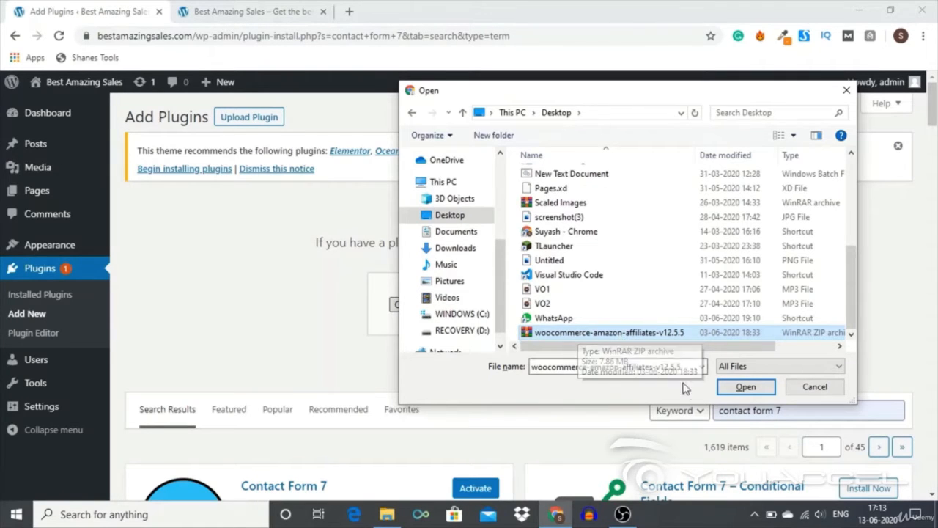
click(746, 386)
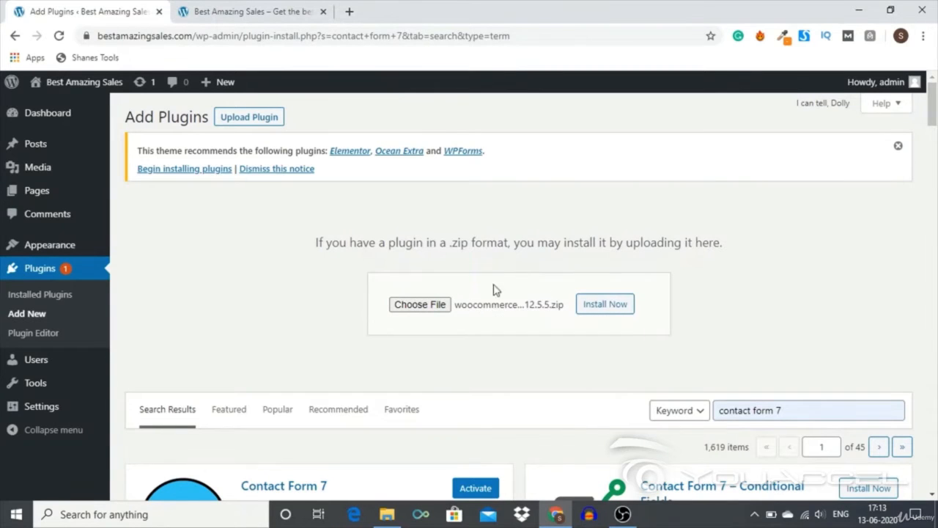
click(602, 309)
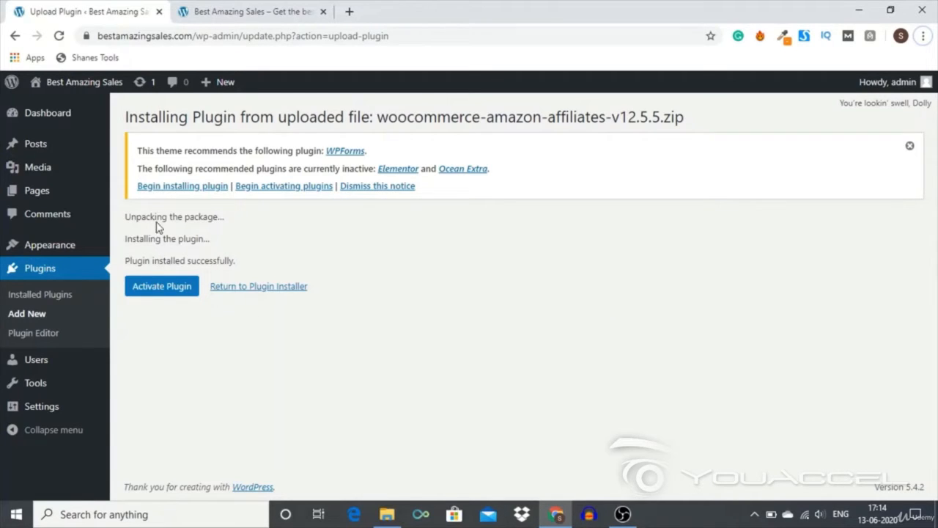
Bulk-activate every inactive installed plugin, from Contact Form 7 and Elementor down to WooCommerce and WZone - WooCommerce Amazon Affiliates.
click(46, 296)
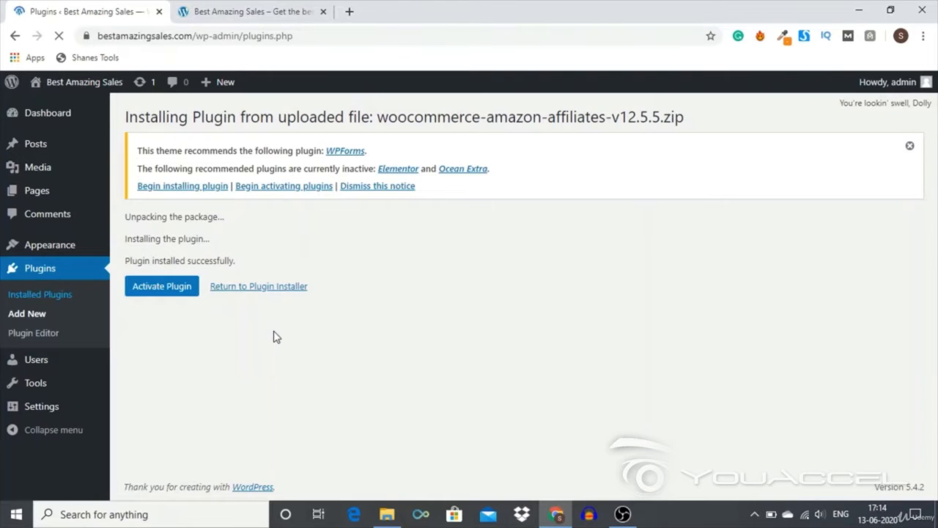
scroll(275, 335, down, 5)
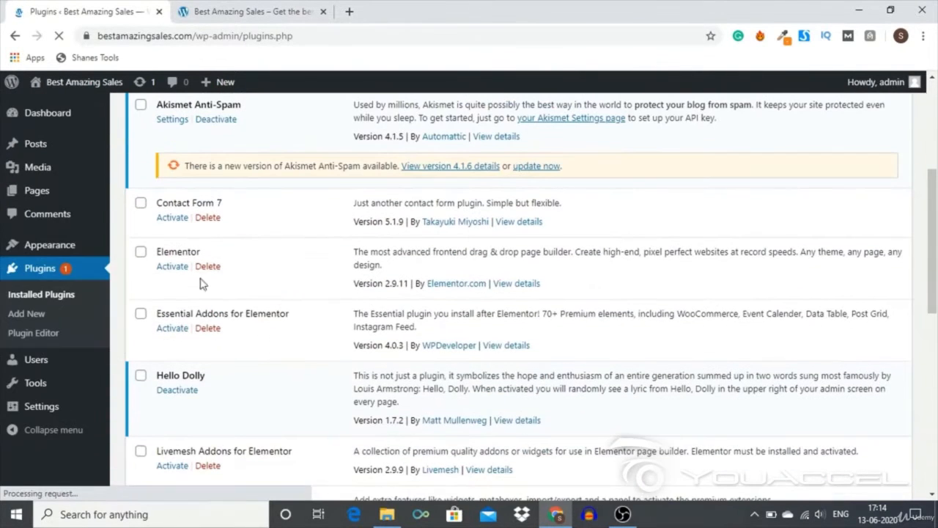
click(140, 204)
click(140, 252)
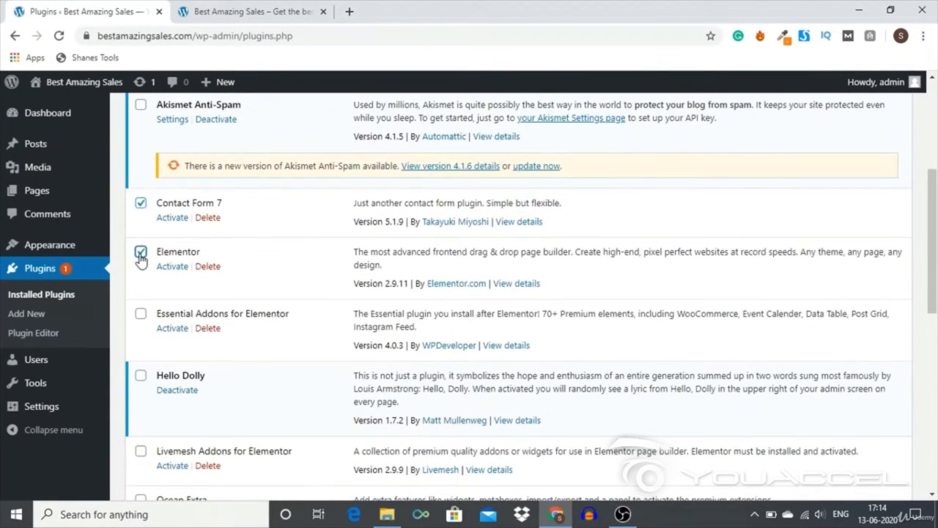
click(141, 317)
scroll(140, 320, down, 3)
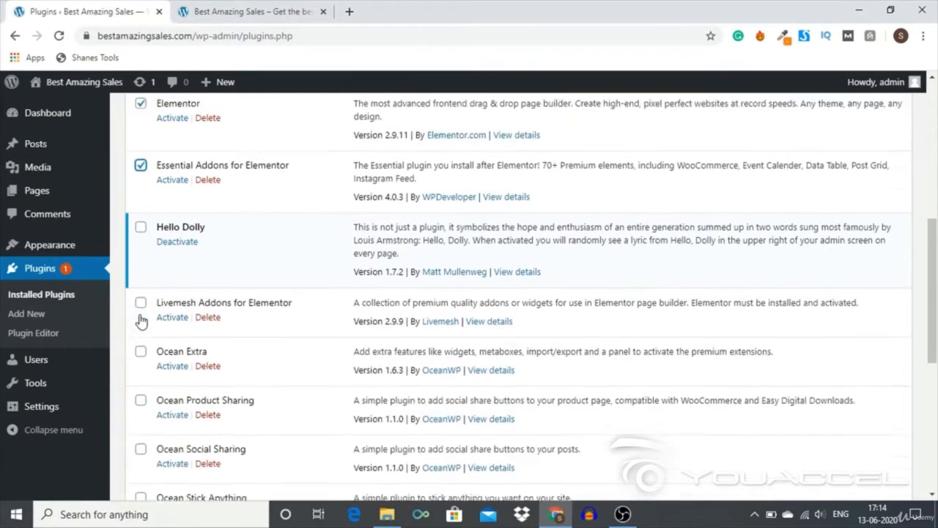
click(141, 249)
click(141, 298)
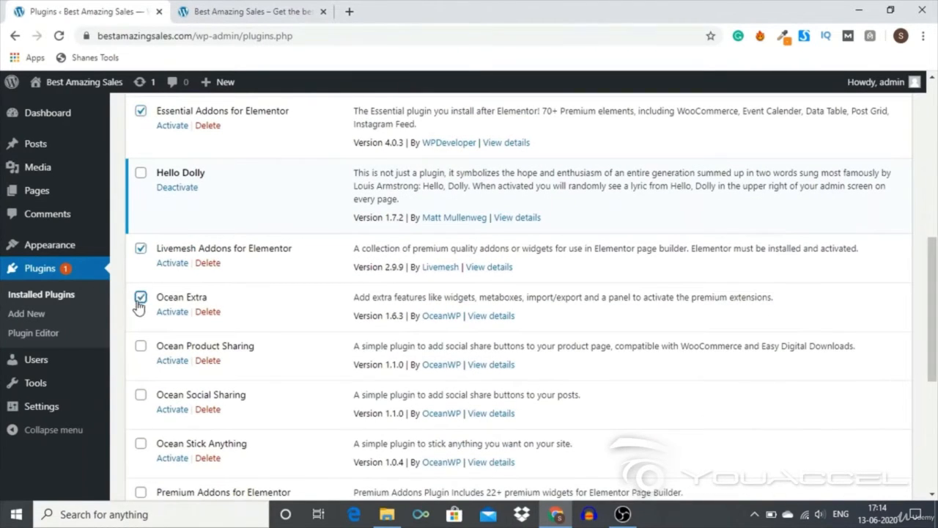
click(141, 346)
click(140, 394)
scroll(142, 396, down, 3)
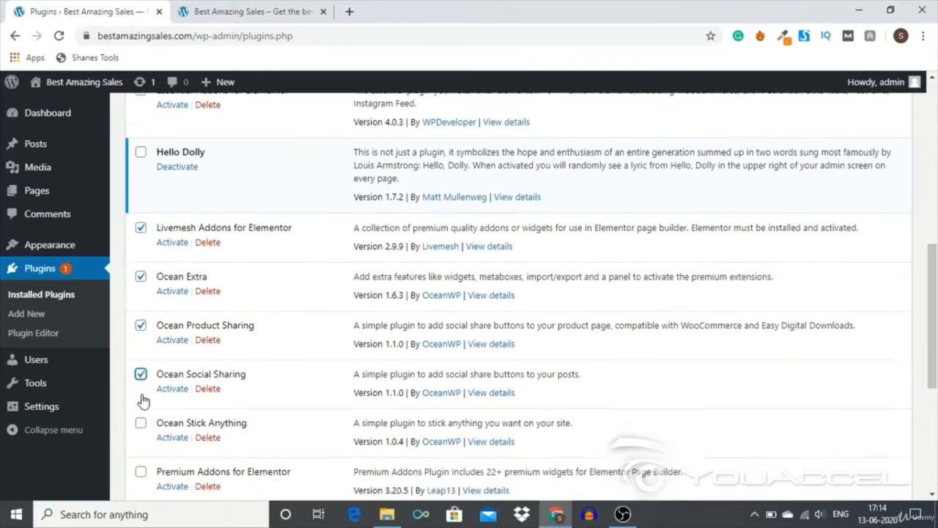
click(141, 244)
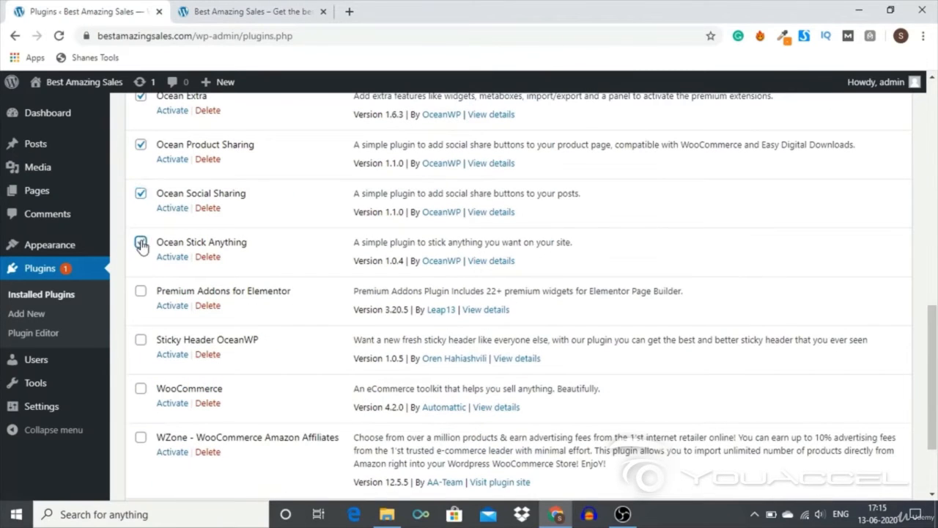
click(140, 293)
click(141, 339)
click(141, 388)
scroll(142, 394, down, 2)
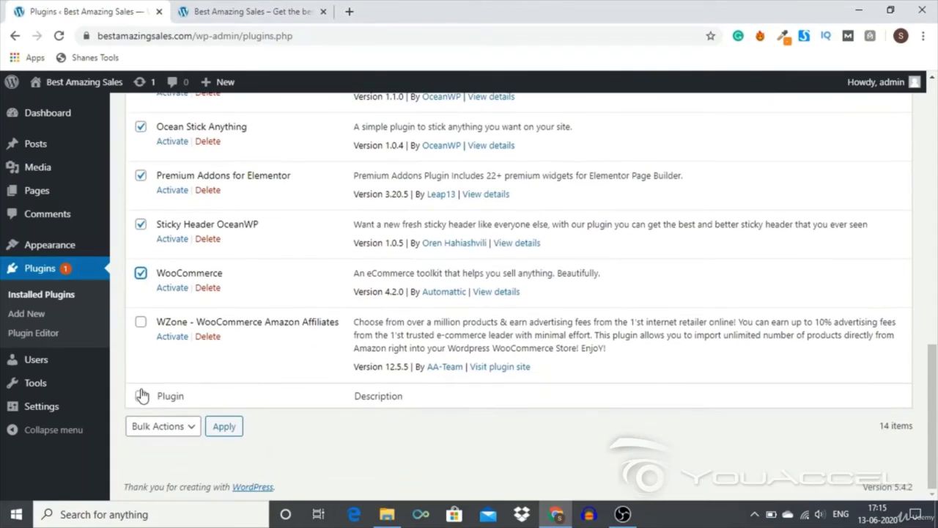
click(141, 322)
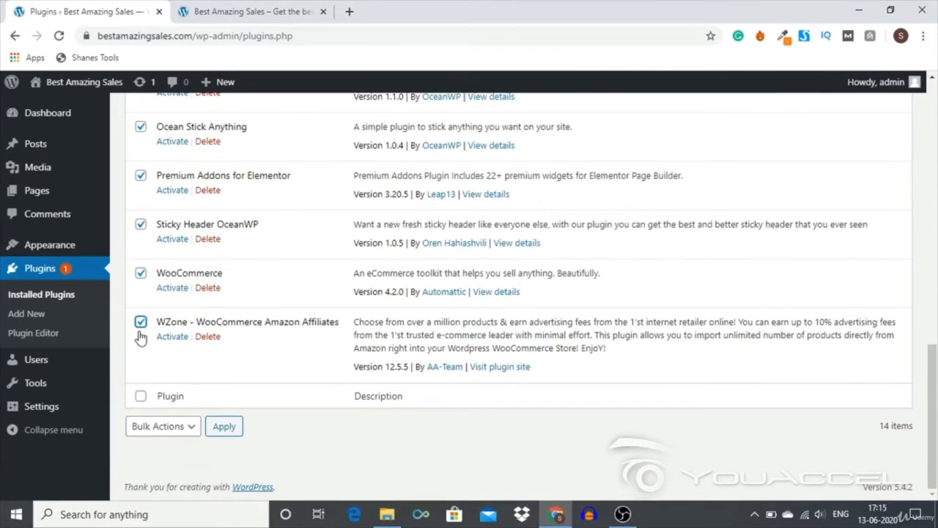
click(193, 430)
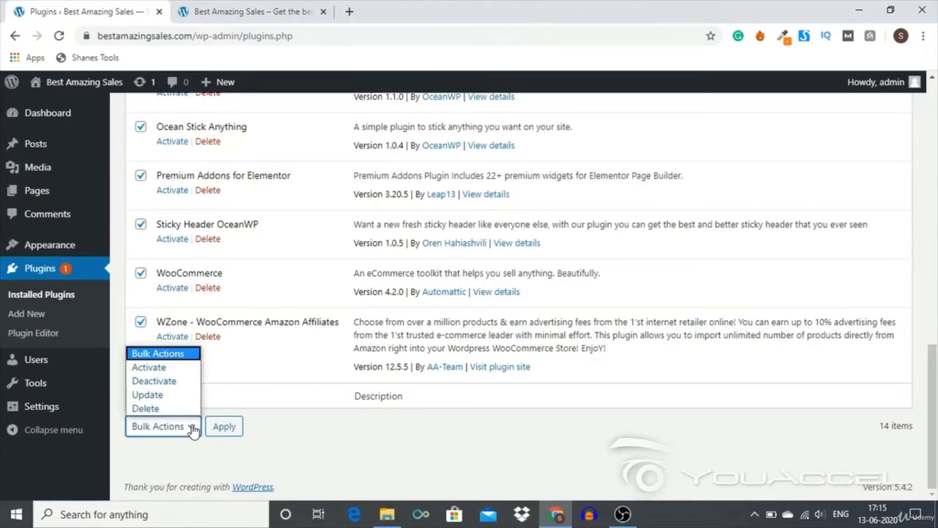
click(172, 368)
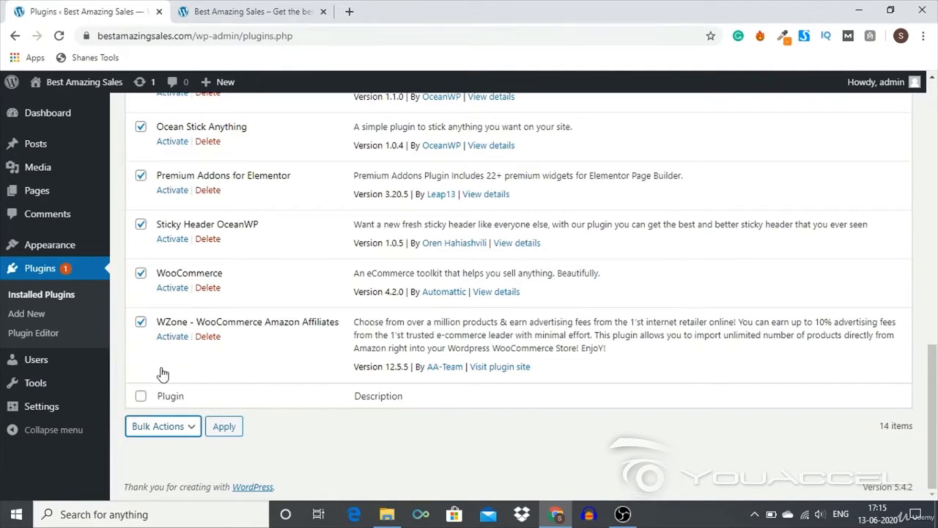
click(223, 429)
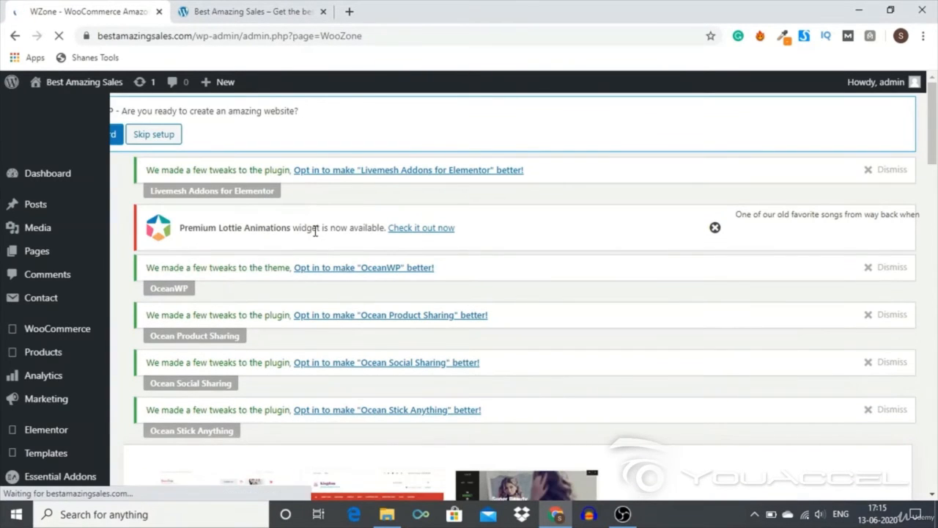
Look through the WZone page, including its notices, the purchase code activation form and the list of modules and settings.
scroll(314, 230, down, 4)
scroll(315, 231, down, 7)
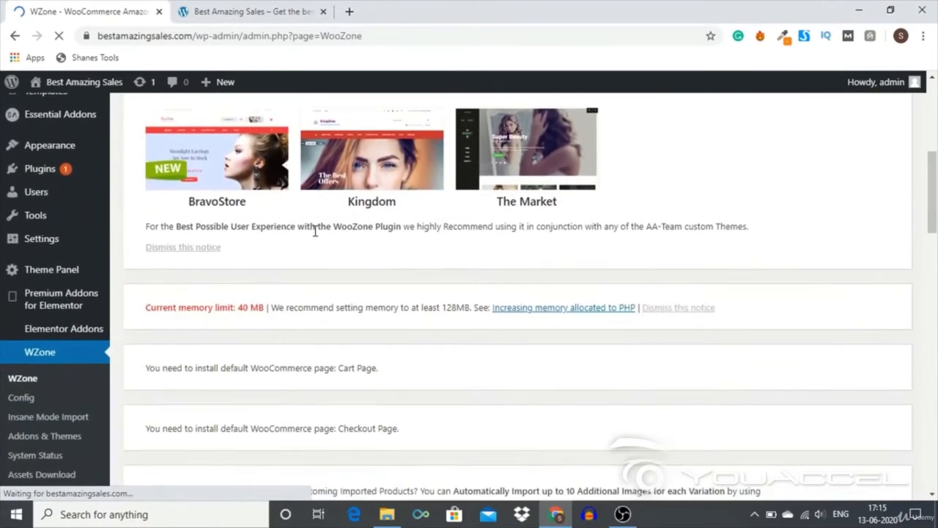
scroll(313, 236, down, 3)
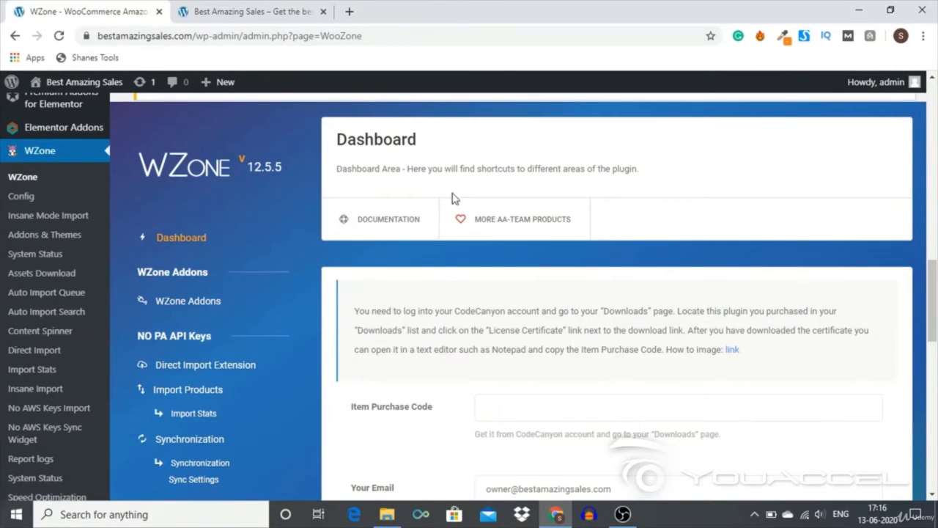
scroll(421, 287, down, 4)
scroll(421, 288, down, 8)
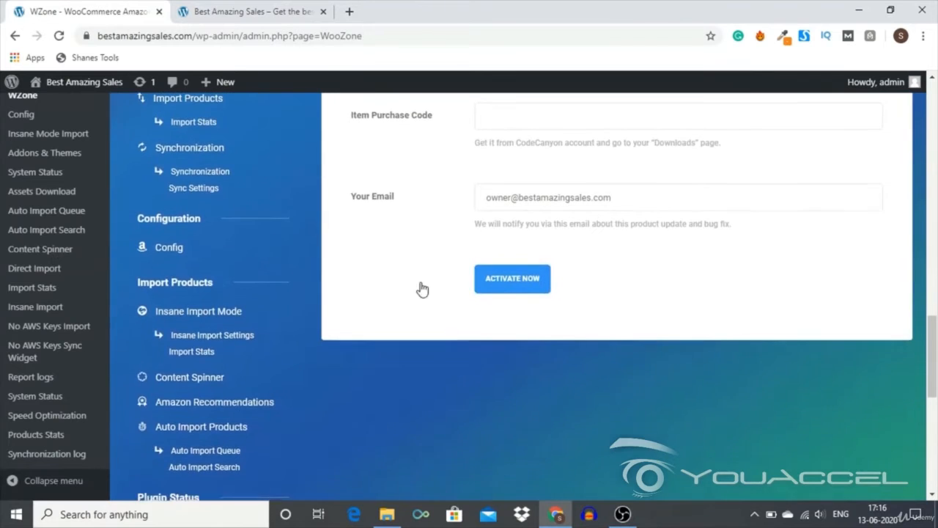
scroll(420, 288, down, 1)
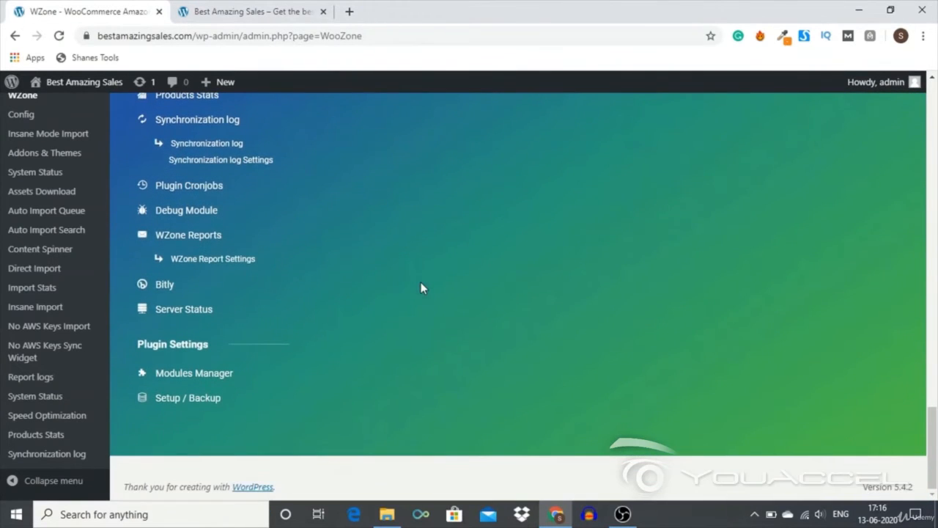
scroll(421, 288, up, 9)
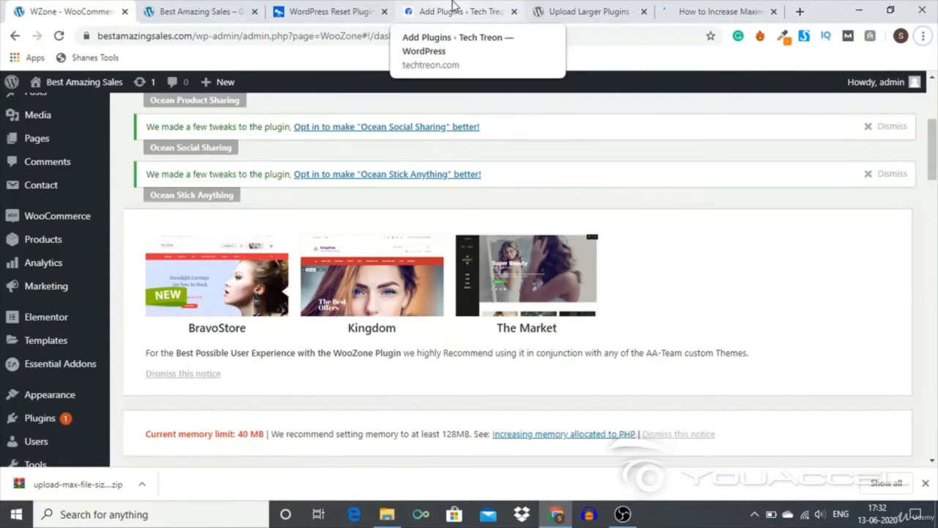
On the Tech Treon site, try to install the upload-max-file-size.2.0.4.zip plugin archive by uploading it.
click(453, 6)
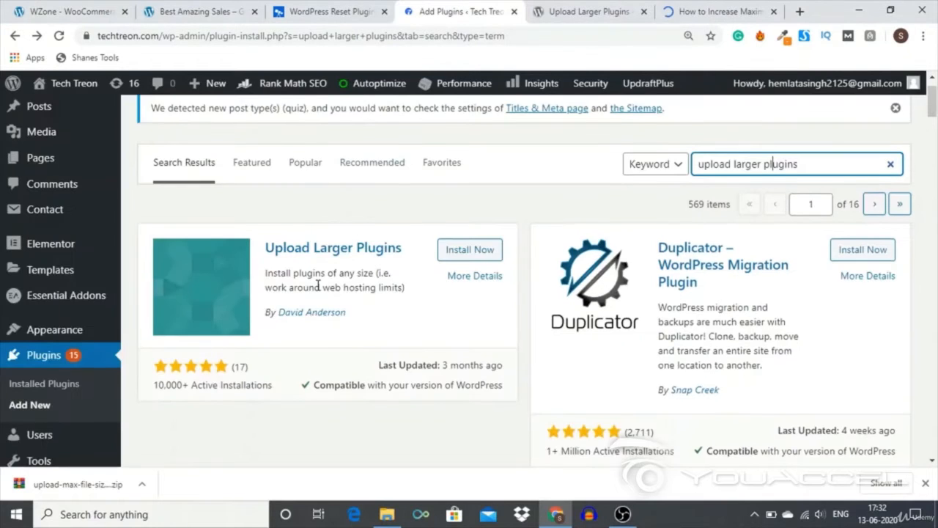
scroll(317, 284, up, 1)
click(277, 124)
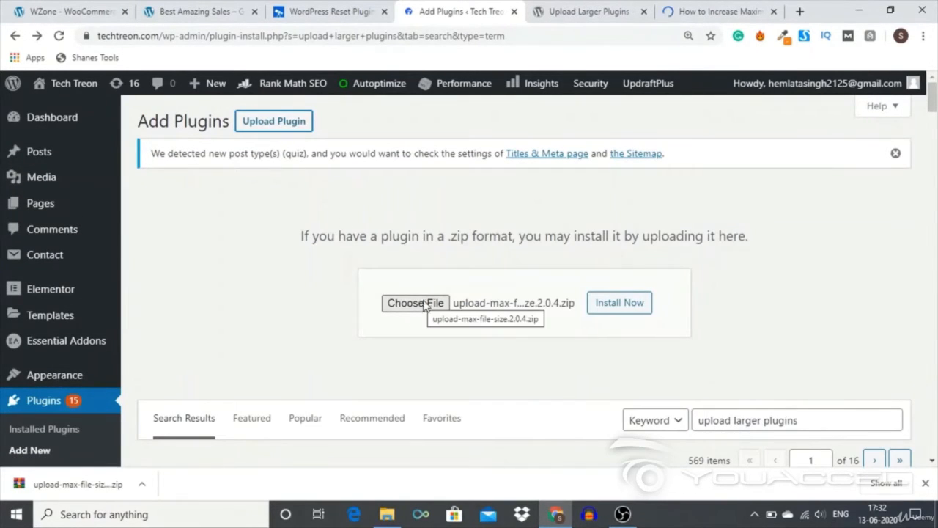
click(611, 310)
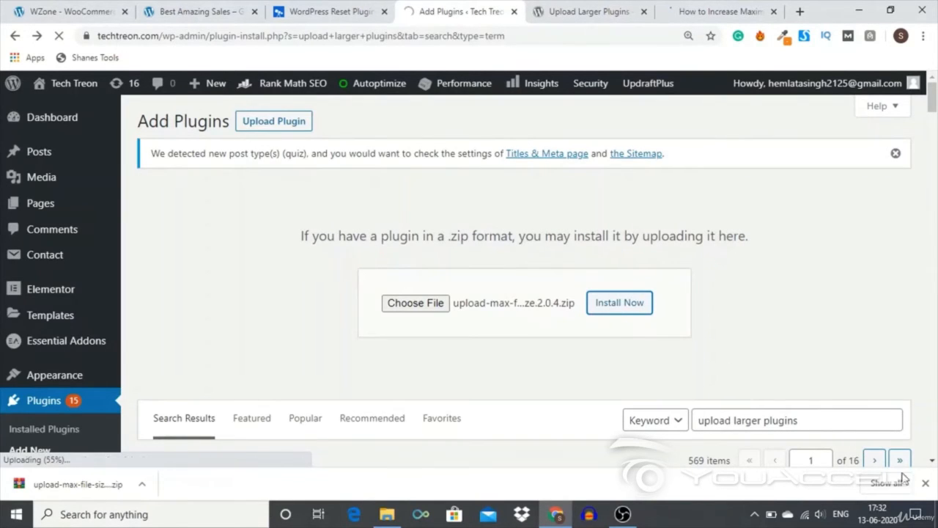
click(926, 483)
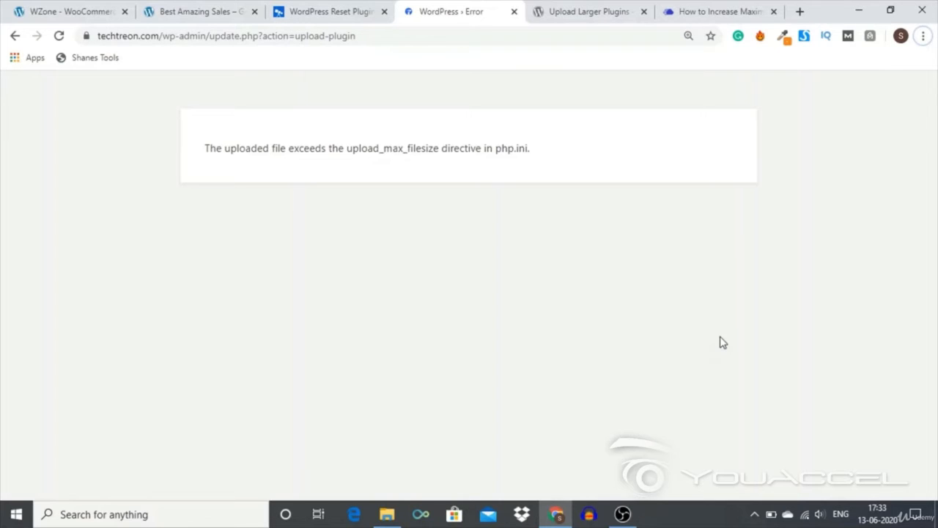
click(13, 37)
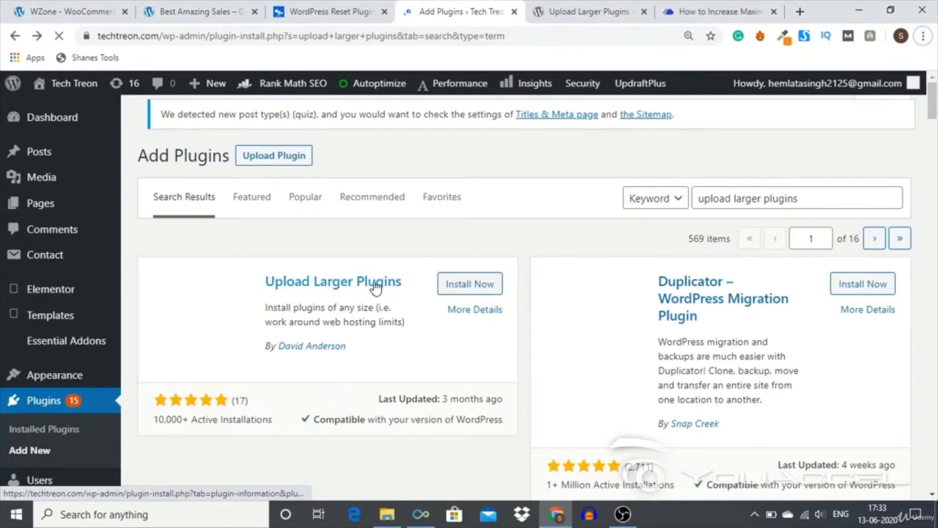
Install and activate the Upload Larger Plugins plugin on the Tech Treon site and locate it among the installed plugins.
click(464, 285)
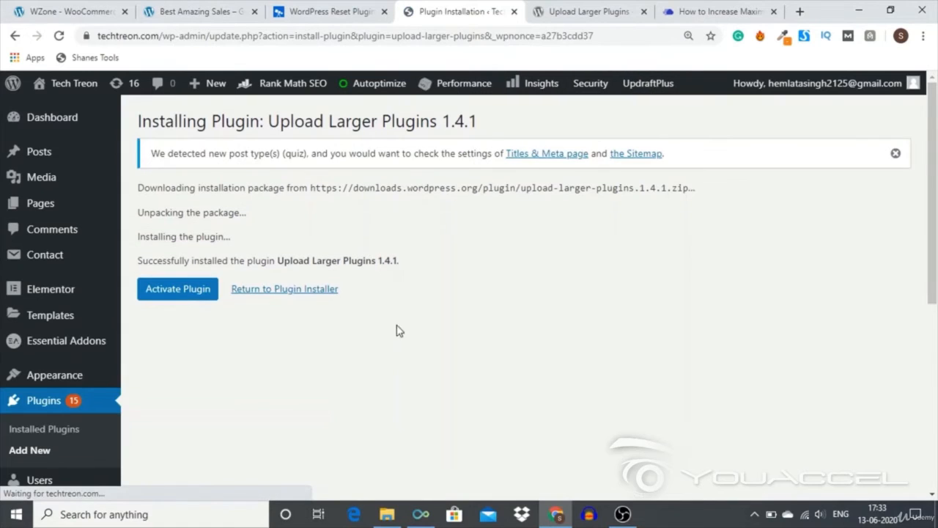
click(202, 290)
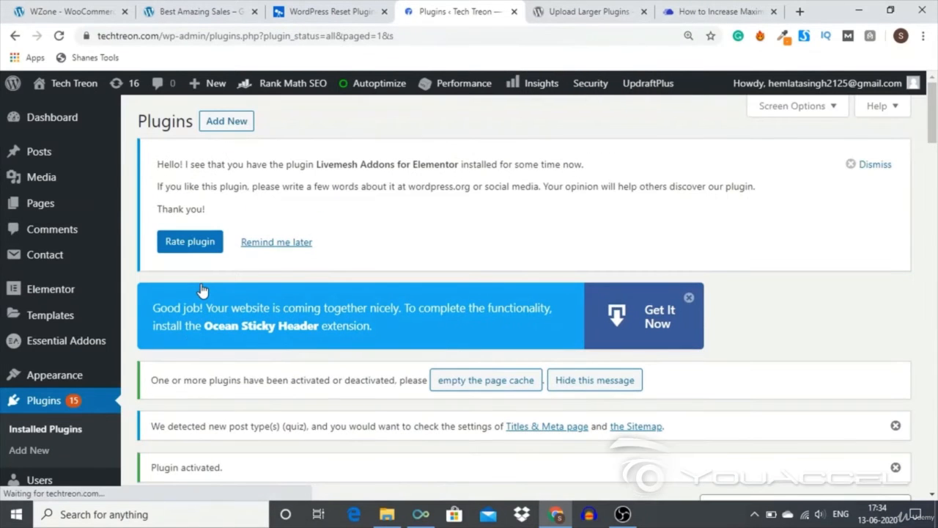
scroll(203, 290, down, 2)
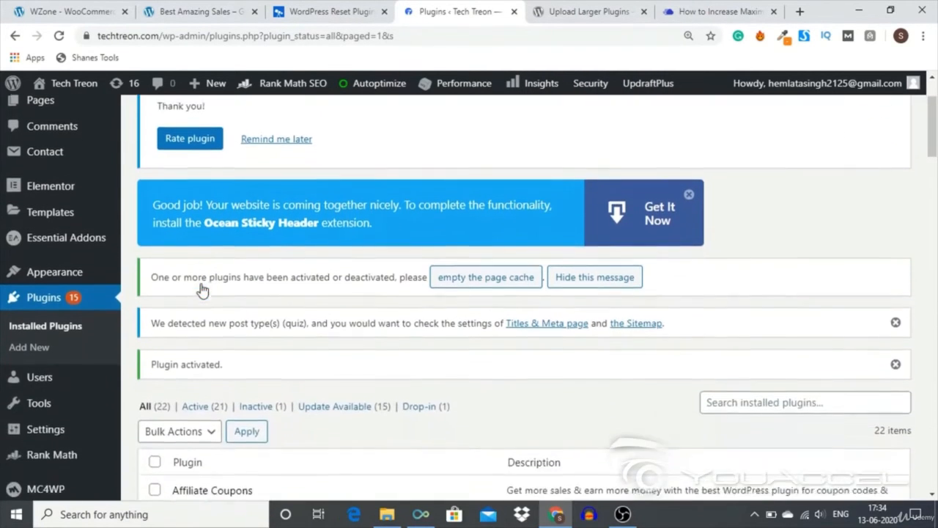
scroll(203, 290, down, 15)
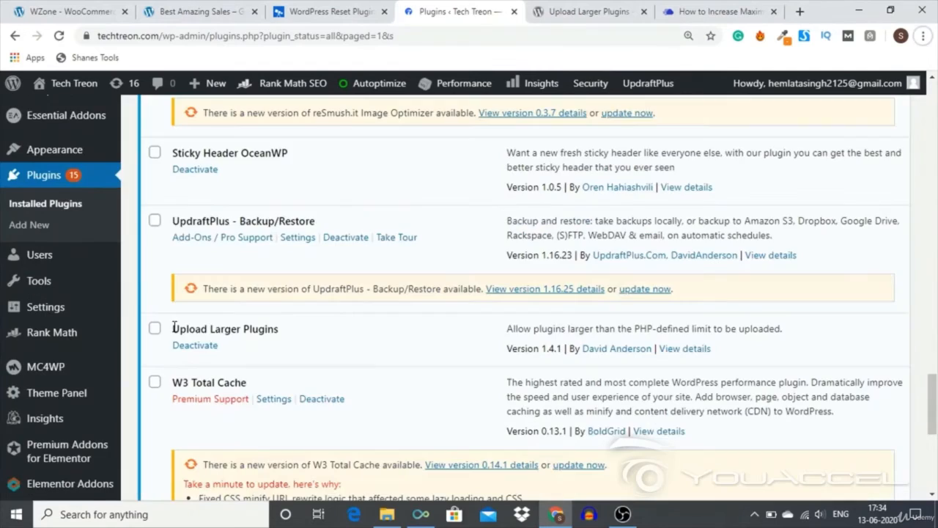
drag(174, 327, 276, 331)
click(276, 331)
scroll(266, 408, up, 15)
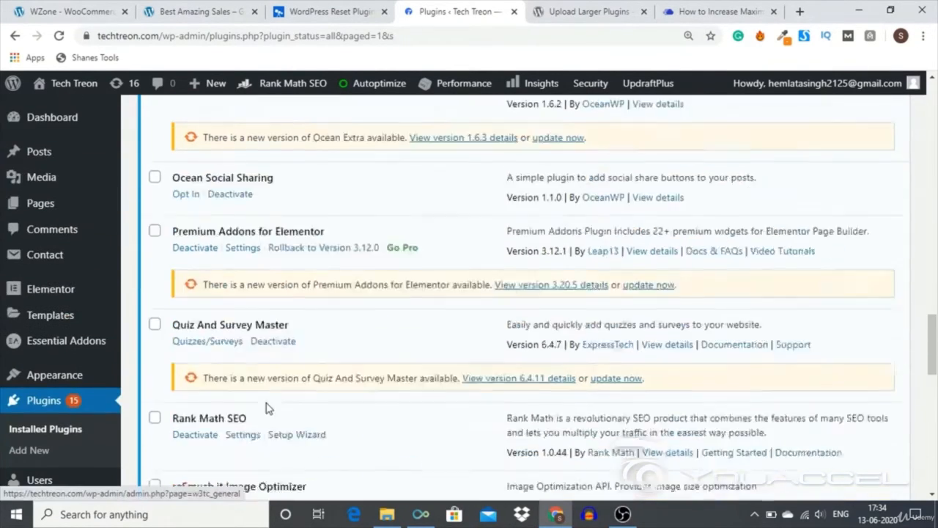
scroll(266, 408, up, 5)
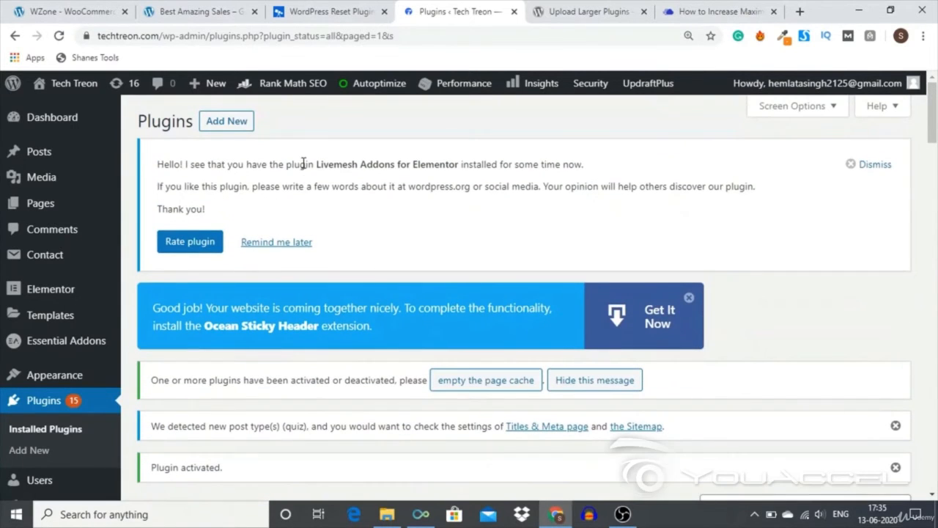
Upload the woocommerce-amazon-affiliates-v12.5.5 zip archive from the Desktop folder as a plugin on Tech Treon, install it and activate it.
click(226, 123)
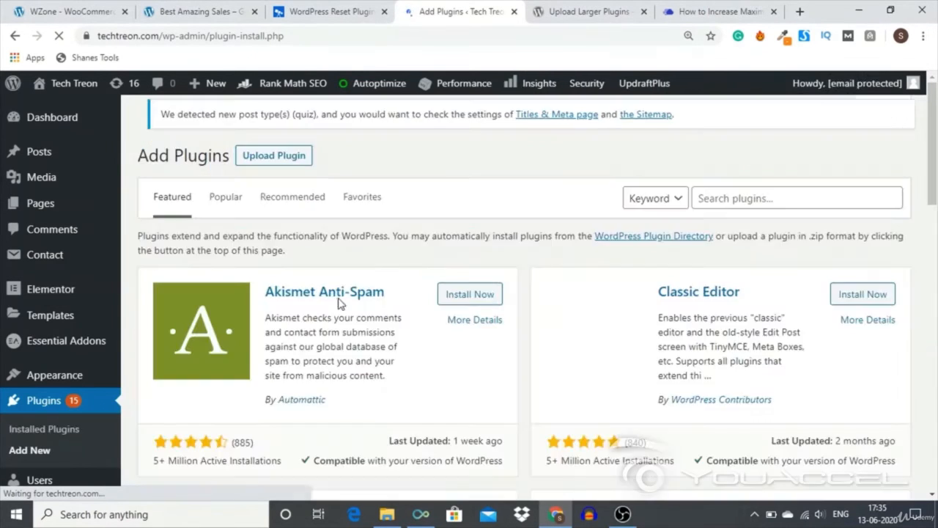
scroll(339, 305, down, 4)
scroll(339, 304, up, 3)
scroll(339, 304, up, 2)
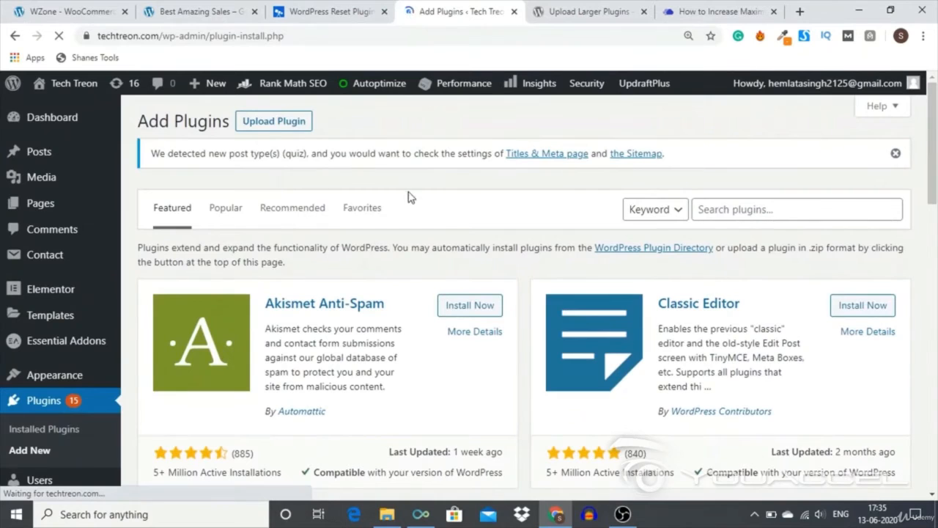
click(283, 123)
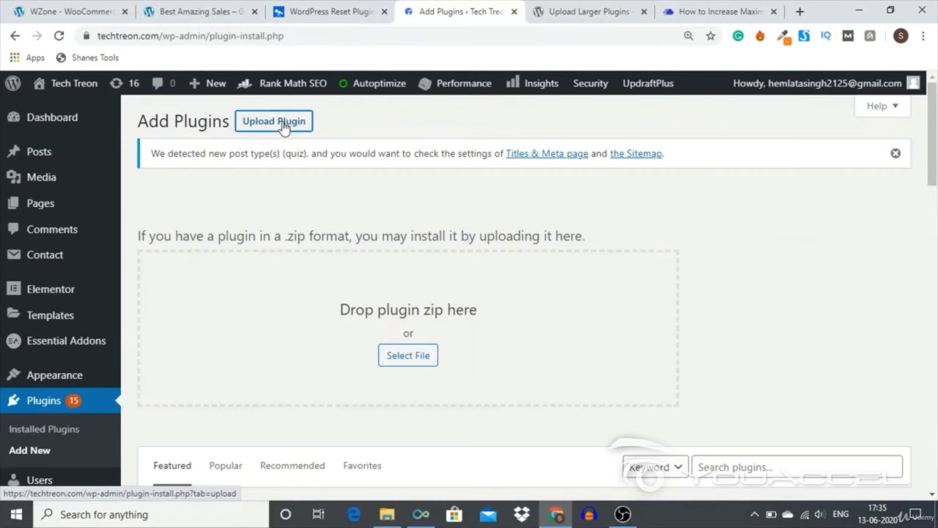
click(402, 358)
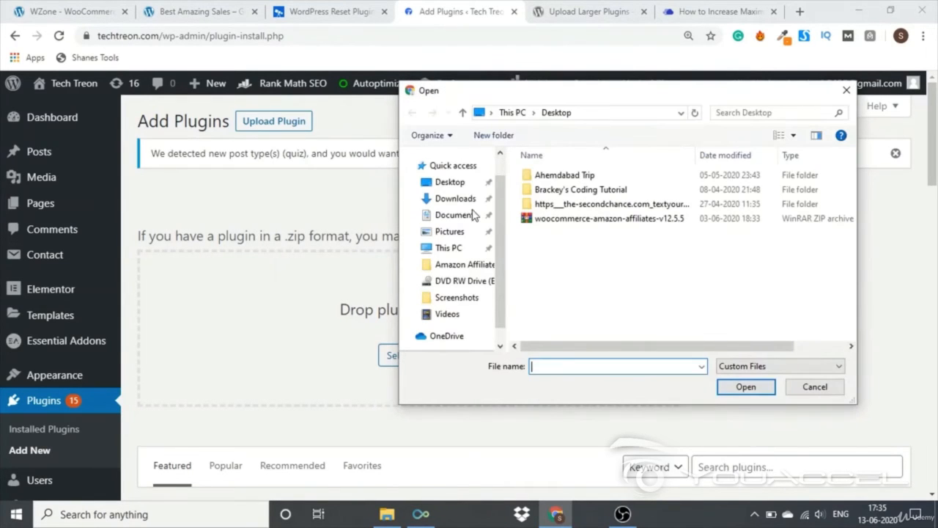
double_click(561, 219)
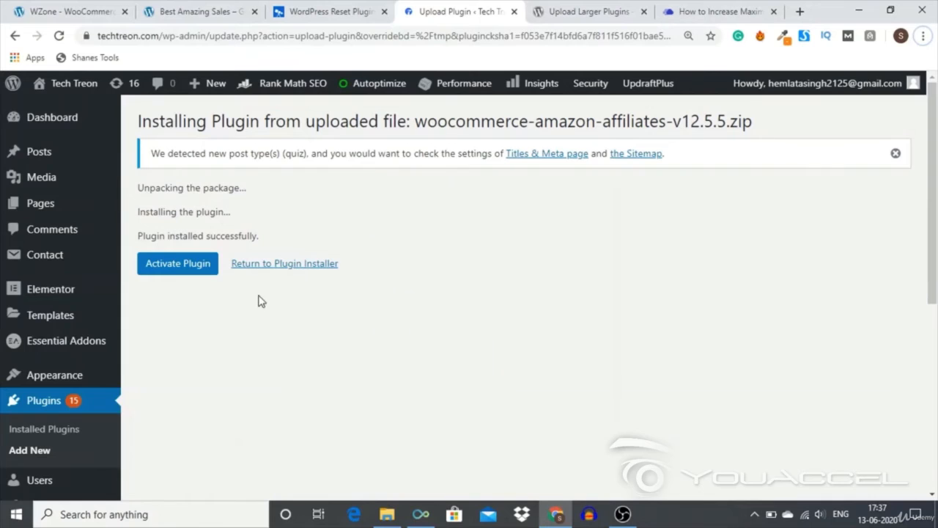
click(203, 272)
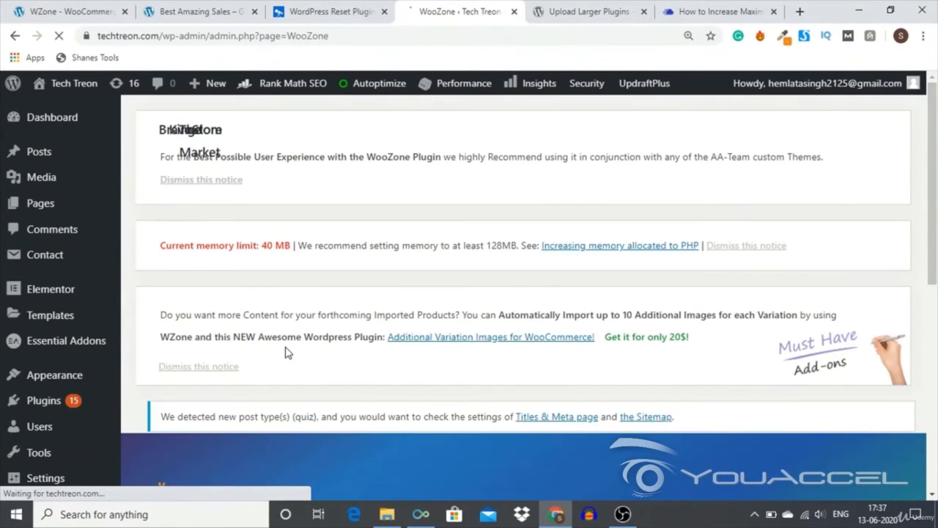
Examine the WooZone page's notices and plugin dependencies, including the WooCommerce and cURL requirements.
scroll(345, 255, down, 1)
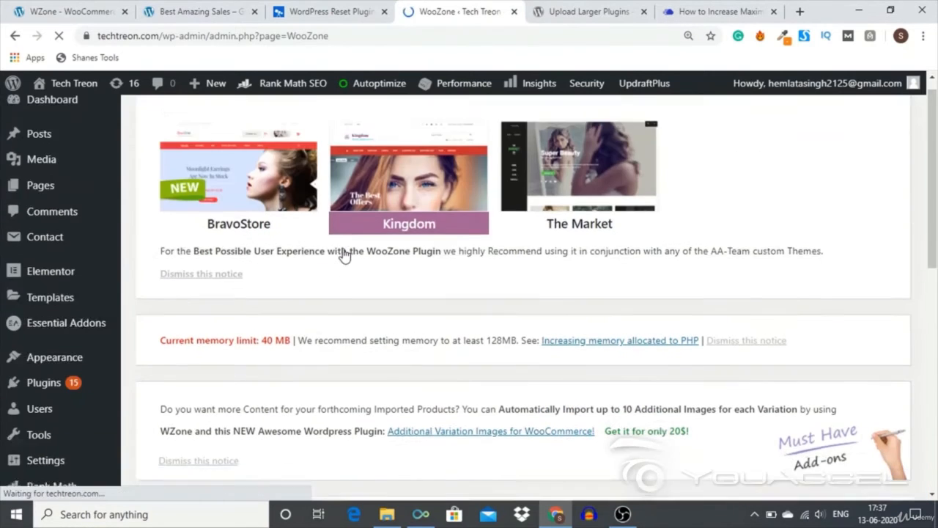
scroll(344, 255, down, 10)
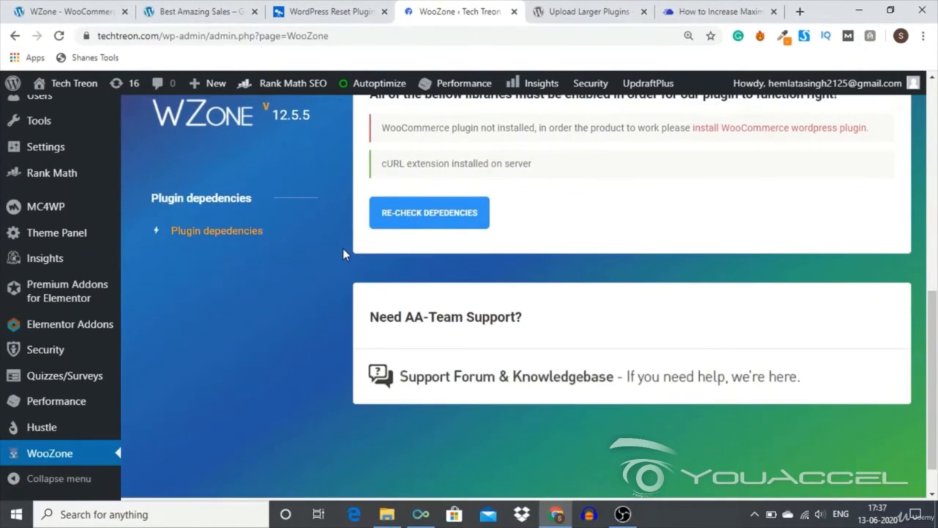
scroll(343, 252, up, 2)
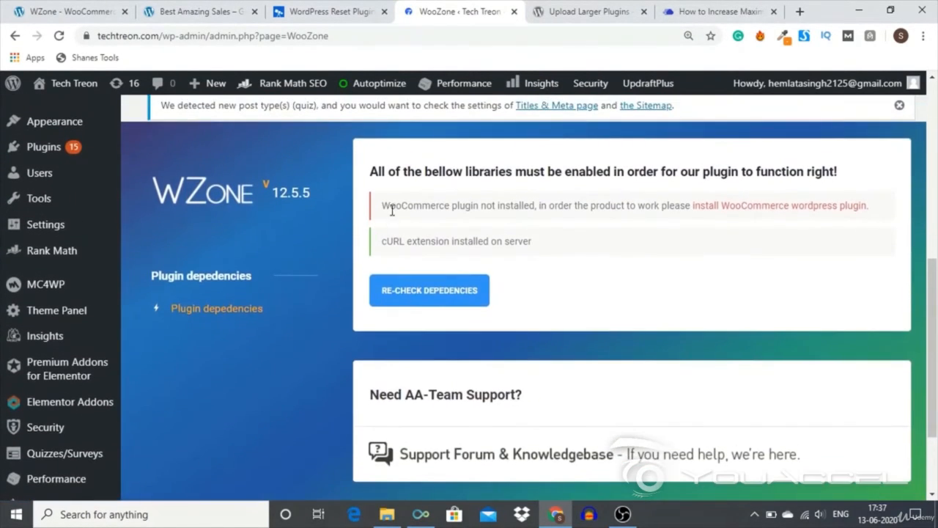
drag(382, 206, 411, 206)
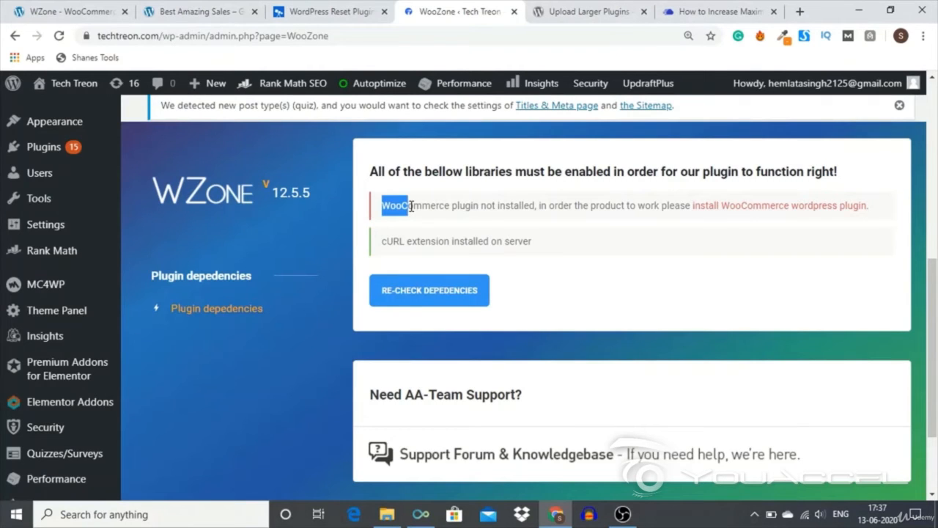
click(411, 206)
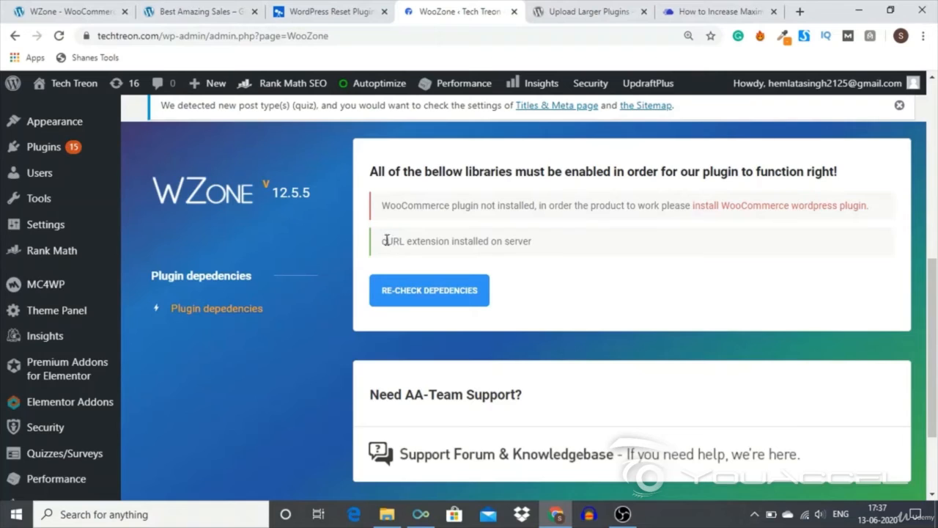
drag(382, 241, 499, 241)
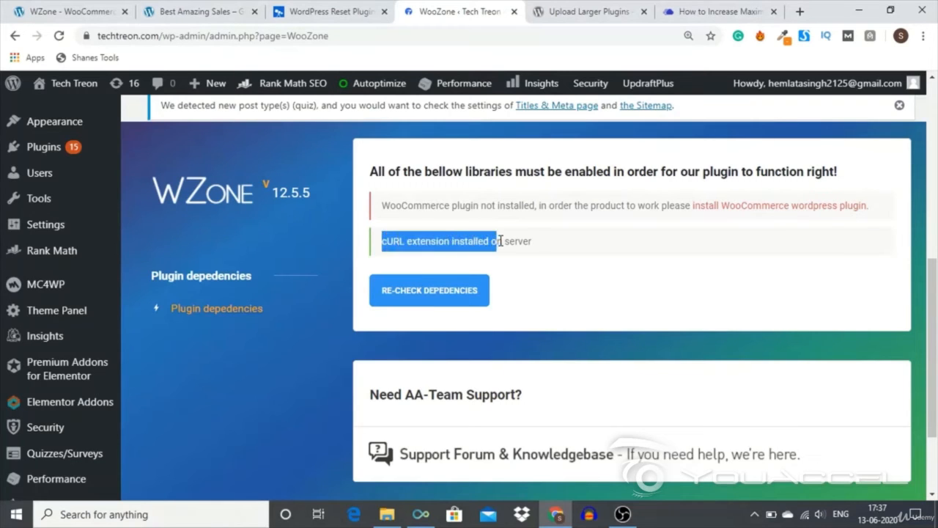
click(499, 241)
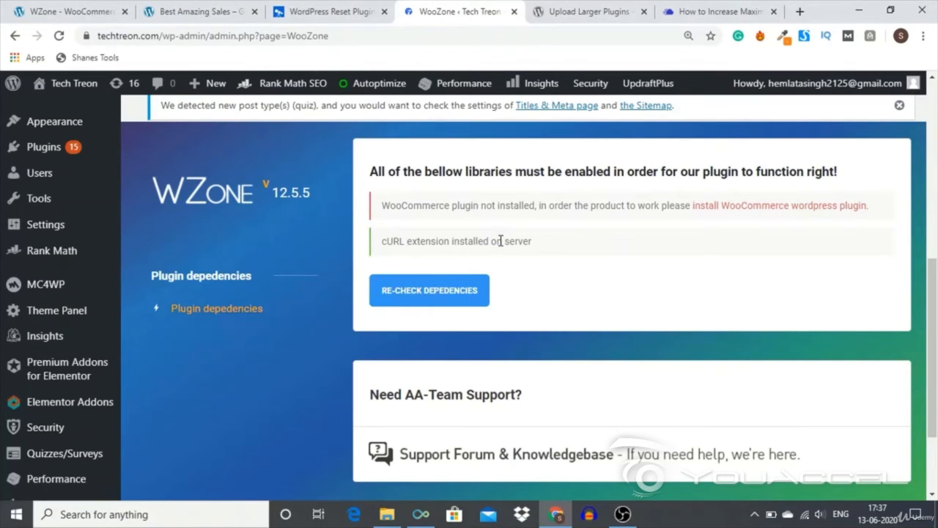
scroll(501, 242, up, 1)
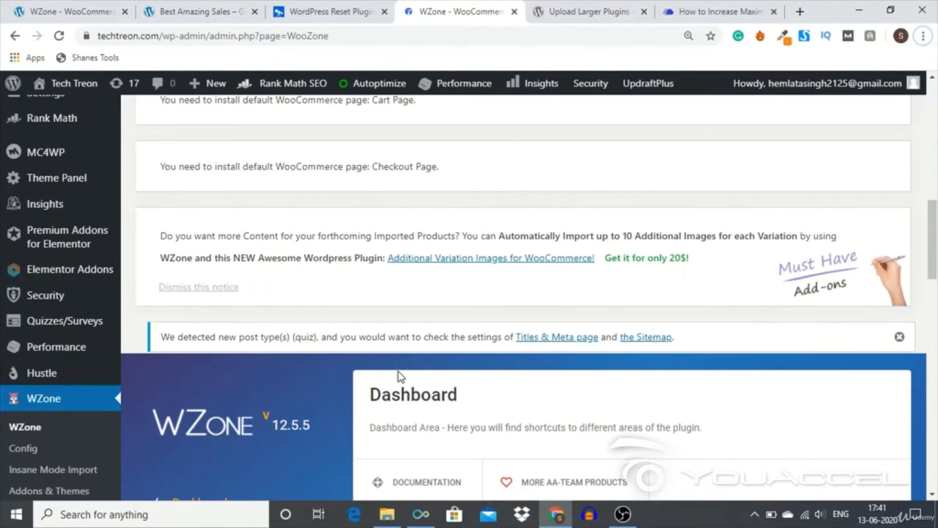
Enter the item purchase code in the WZone activation form on Tech Treon and activate the plugin.
scroll(398, 375, down, 2)
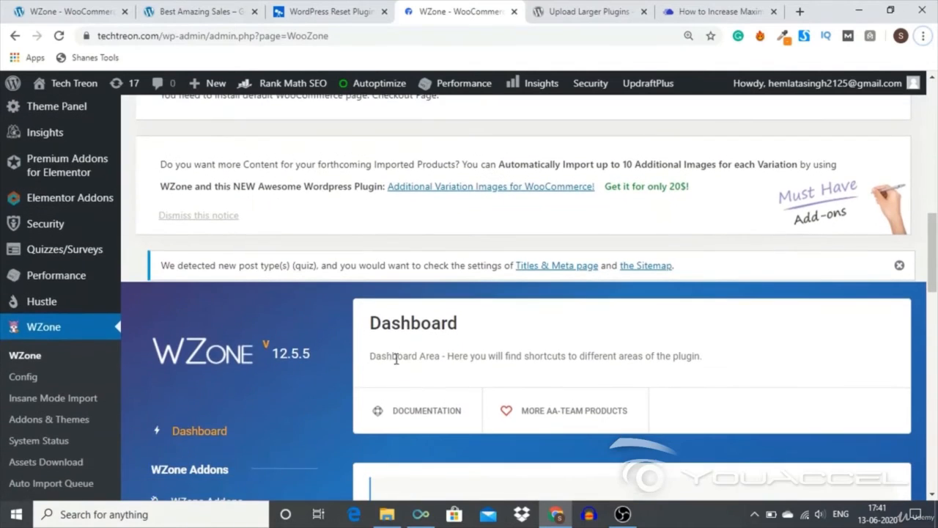
scroll(392, 346, down, 5)
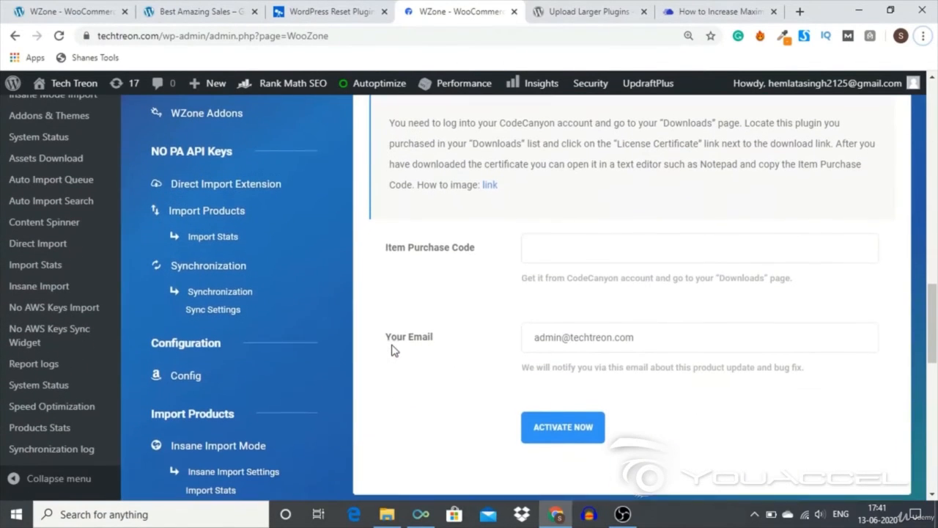
click(551, 256)
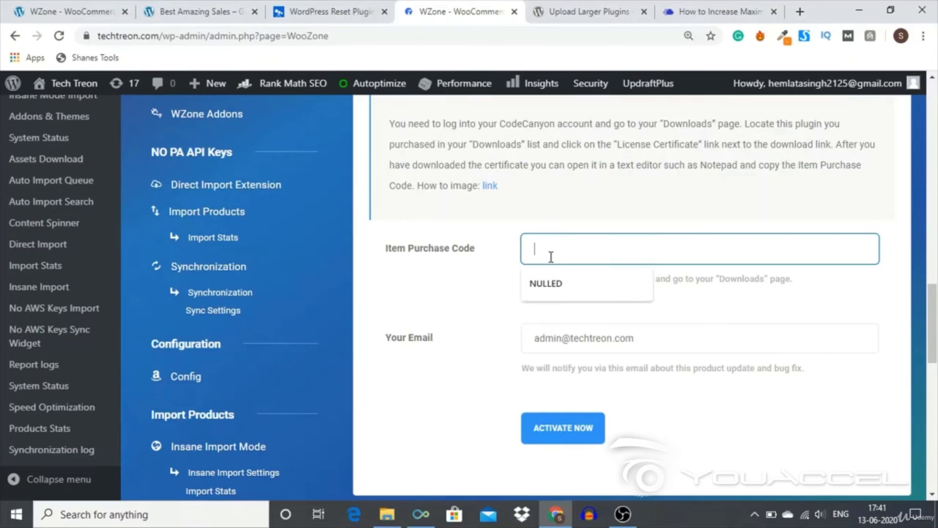
text(GPL)
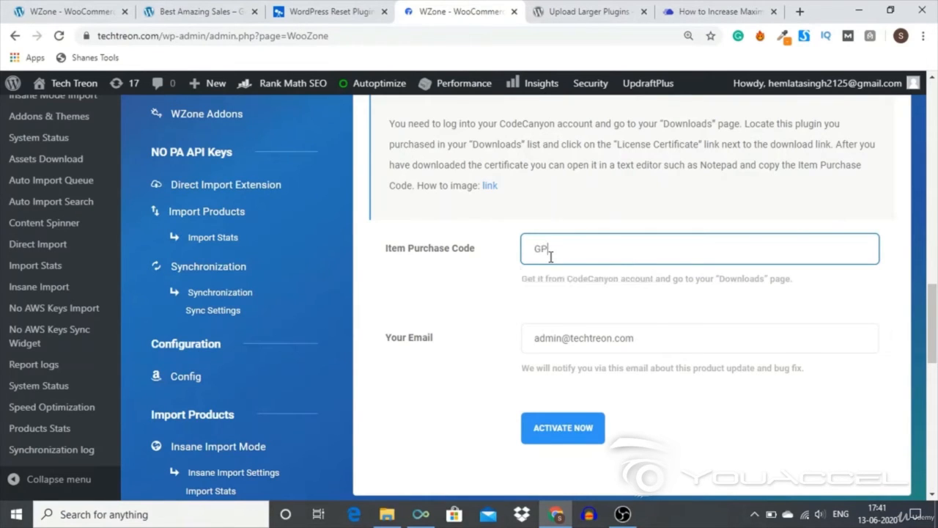
text(Lice)
key(BackSpace)
key(BackSpace)
text(CE)
key(BackSpace)
key(BackSpace)
text(CENSE)
click(564, 419)
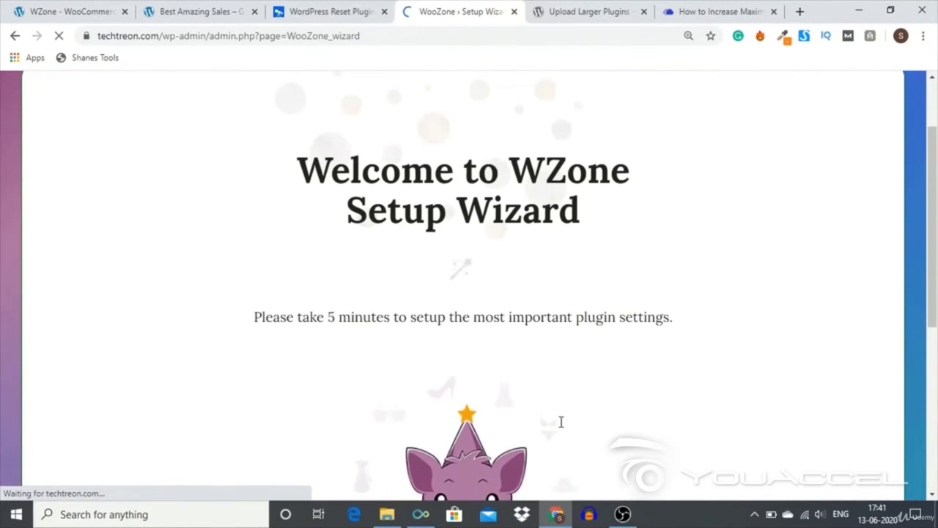
Skip the WZone Setup Wizard from its welcome page.
scroll(561, 421, down, 1)
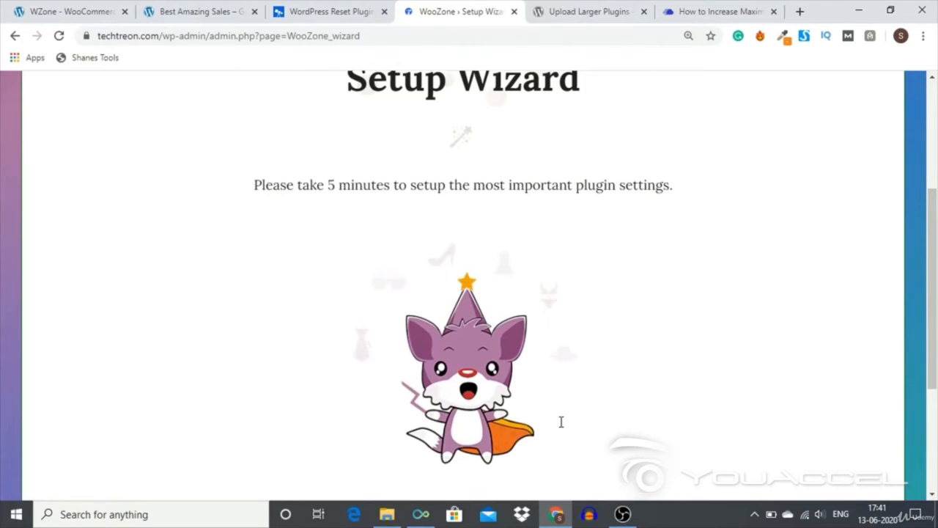
scroll(561, 421, down, 2)
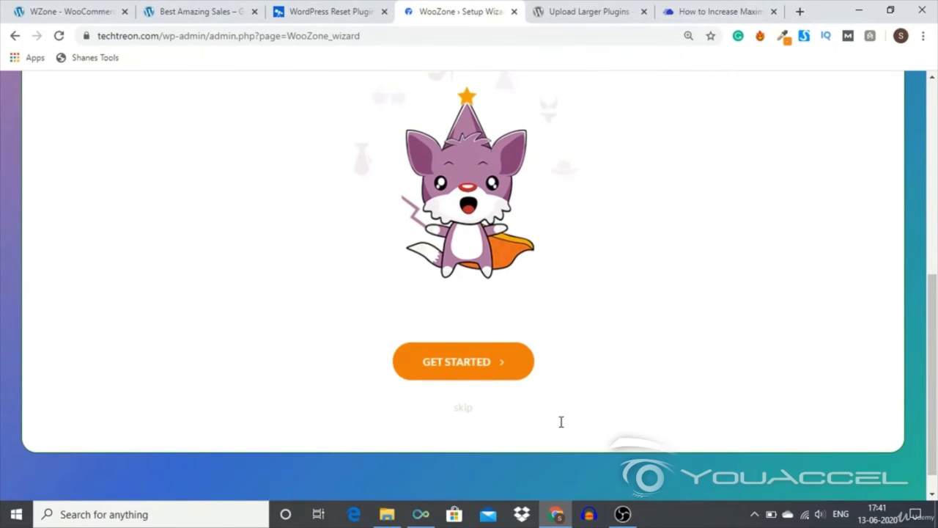
click(464, 409)
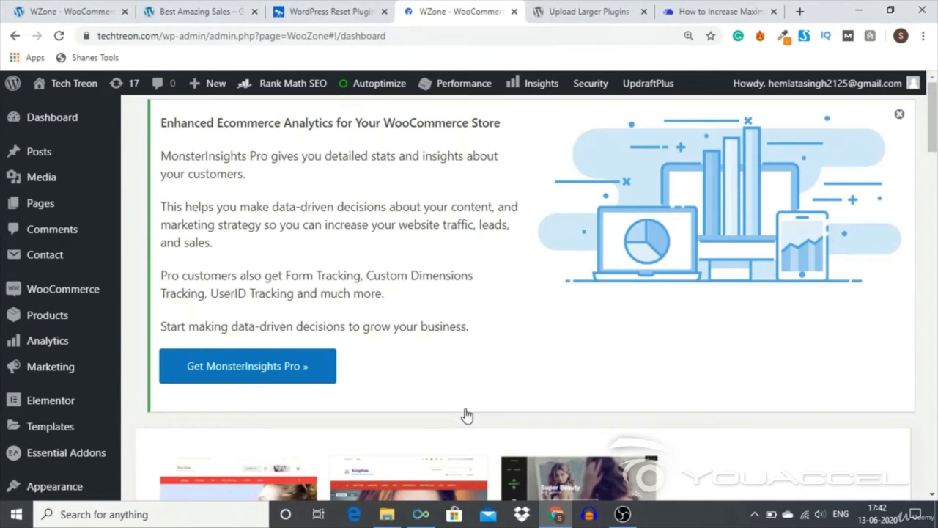
Switch to the Best Amazing Sales WZone dashboard, check its notices about missing WooCommerce pages, and open the Installed Plugins page.
click(100, 11)
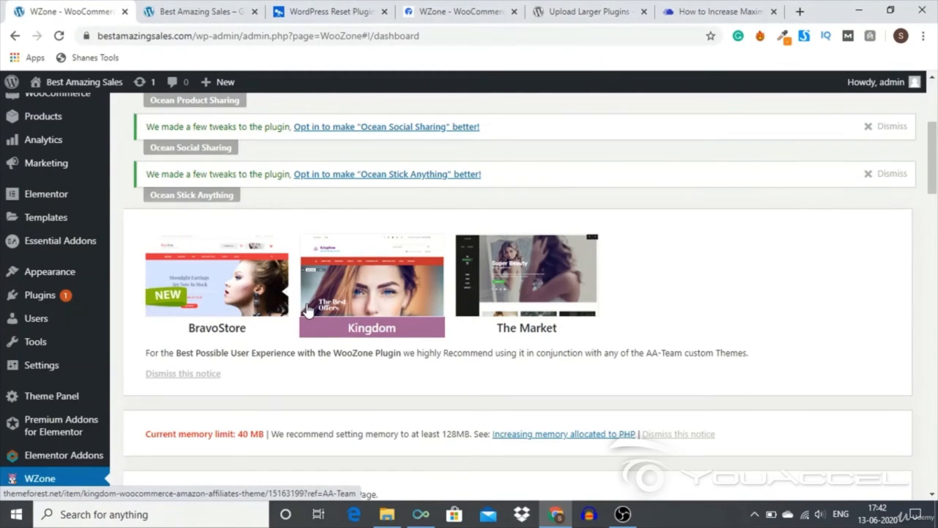
scroll(308, 310, down, 4)
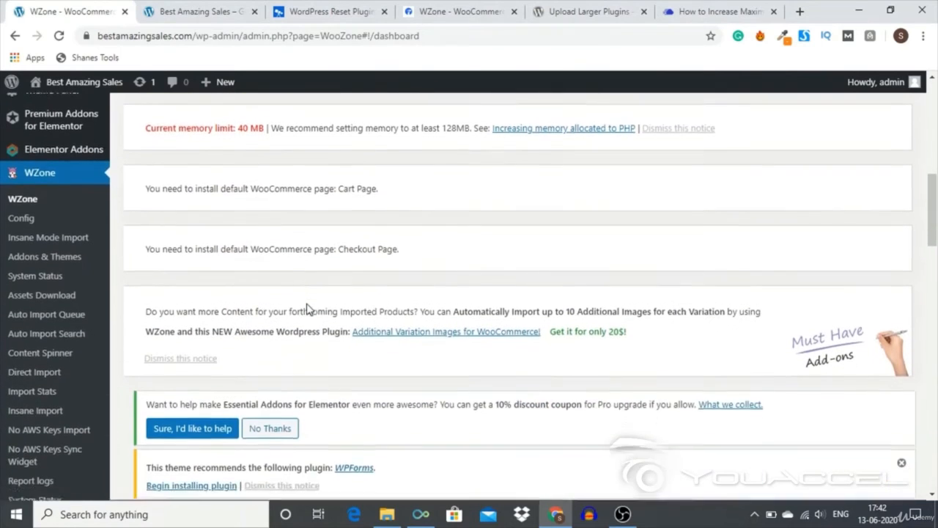
scroll(308, 310, down, 3)
scroll(308, 310, up, 3)
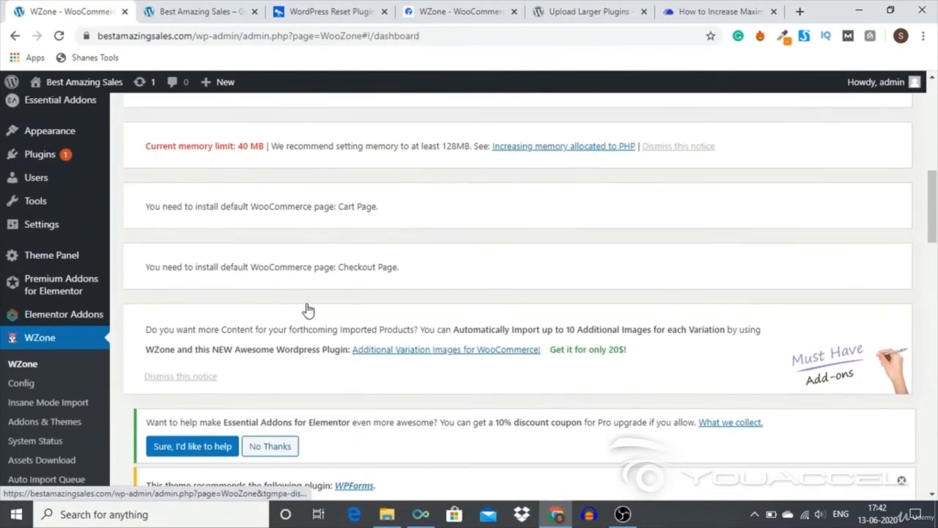
scroll(307, 310, up, 7)
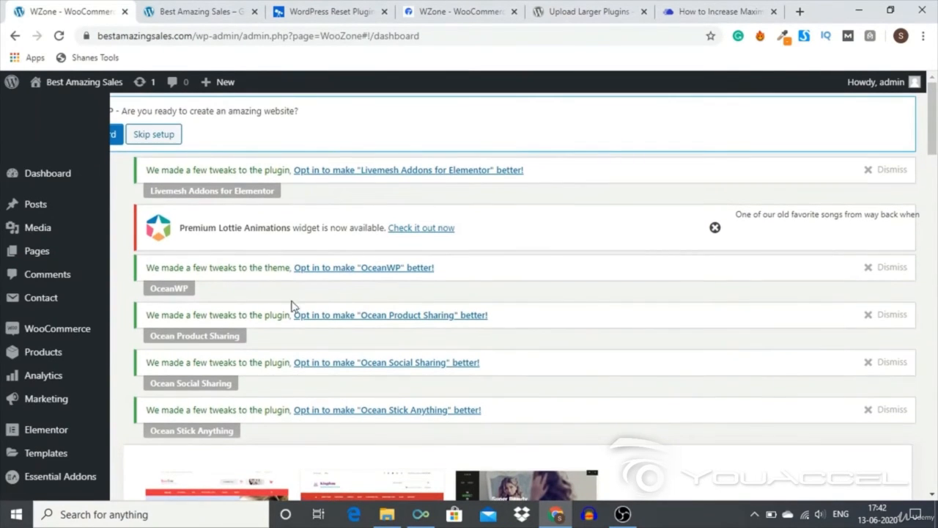
mouse_move(66, 379)
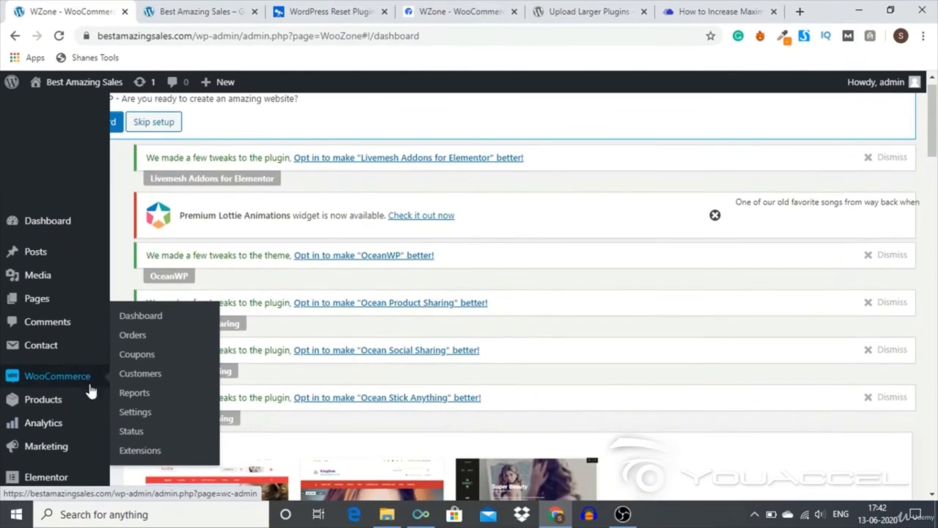
scroll(450, 398, down, 2)
scroll(450, 400, down, 6)
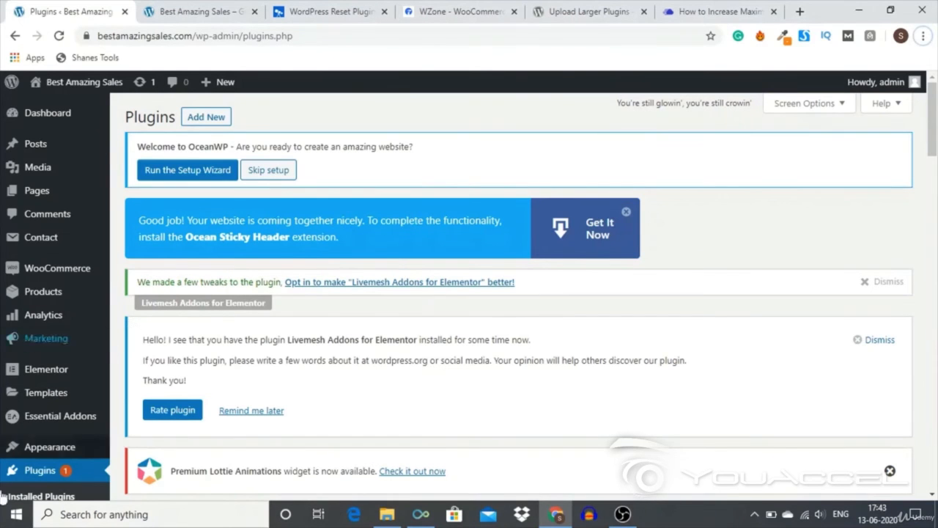
Run the WooCommerce Setup Wizard from its welcome notice on the Plugins page and accept the improved setup experience.
scroll(344, 376, down, 2)
scroll(344, 377, down, 6)
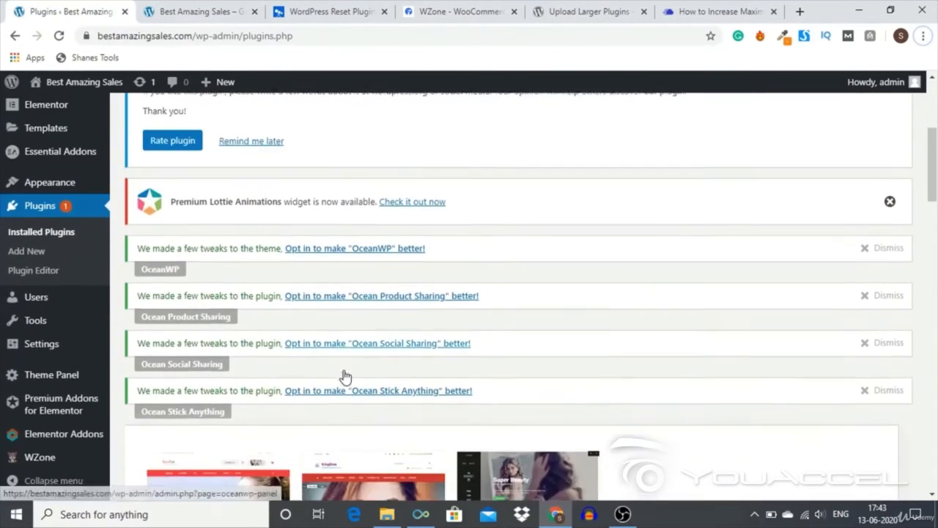
scroll(344, 377, down, 3)
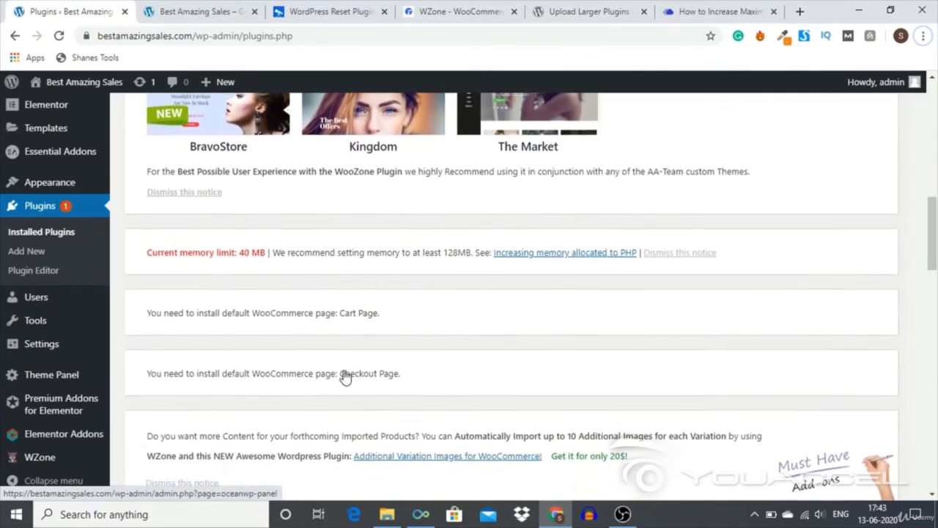
scroll(345, 377, down, 2)
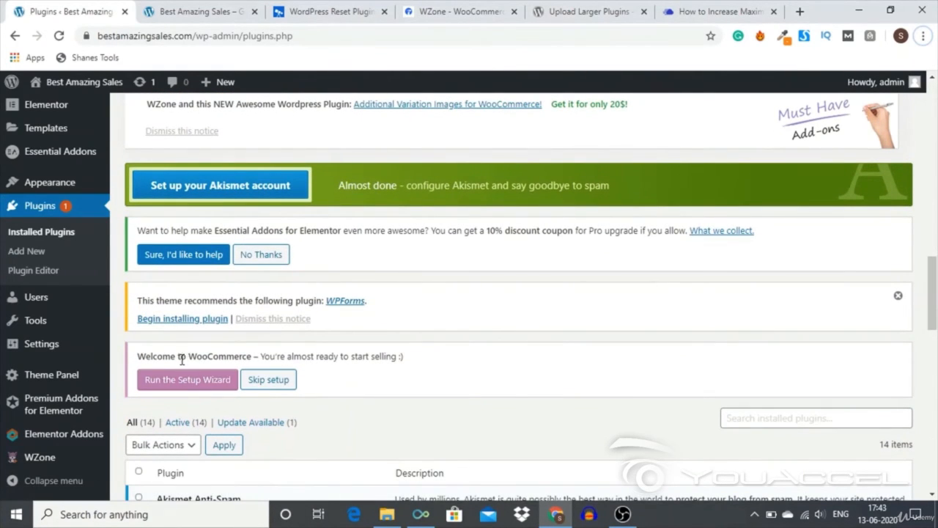
drag(152, 357, 345, 354)
click(345, 355)
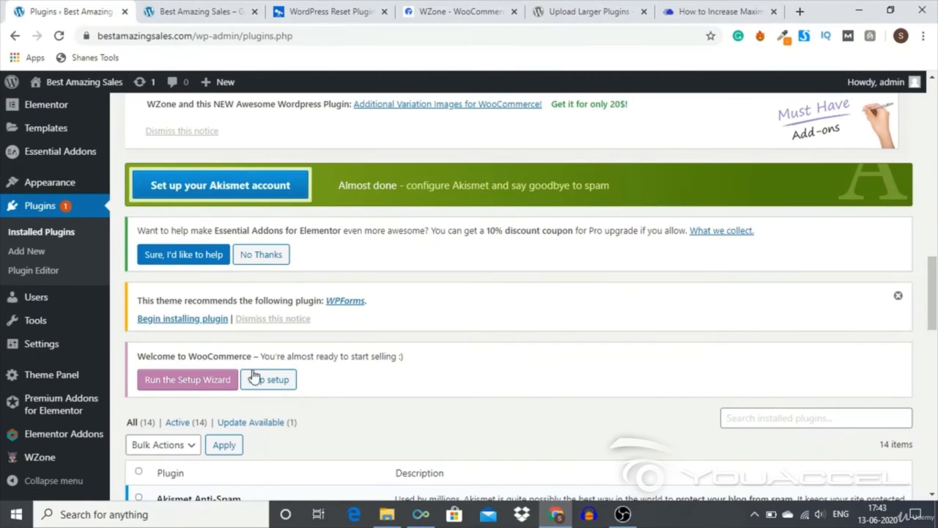
click(202, 386)
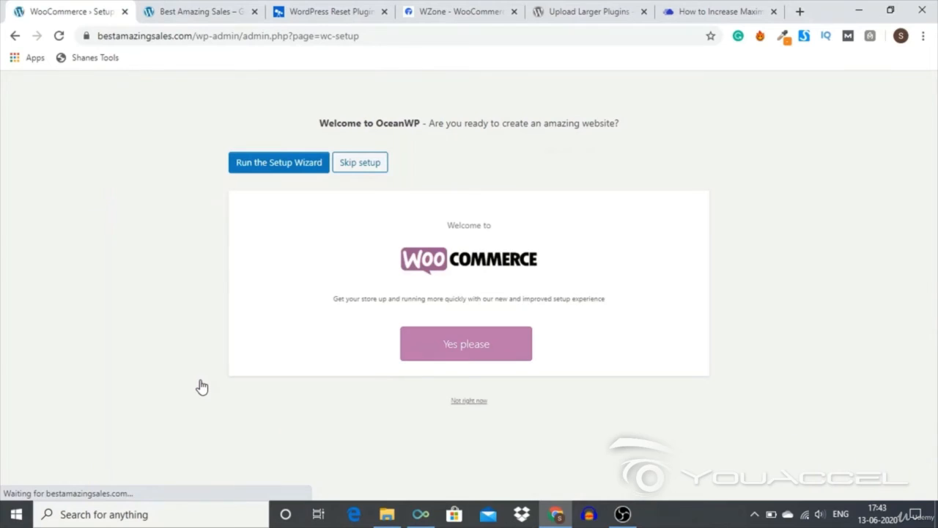
click(434, 342)
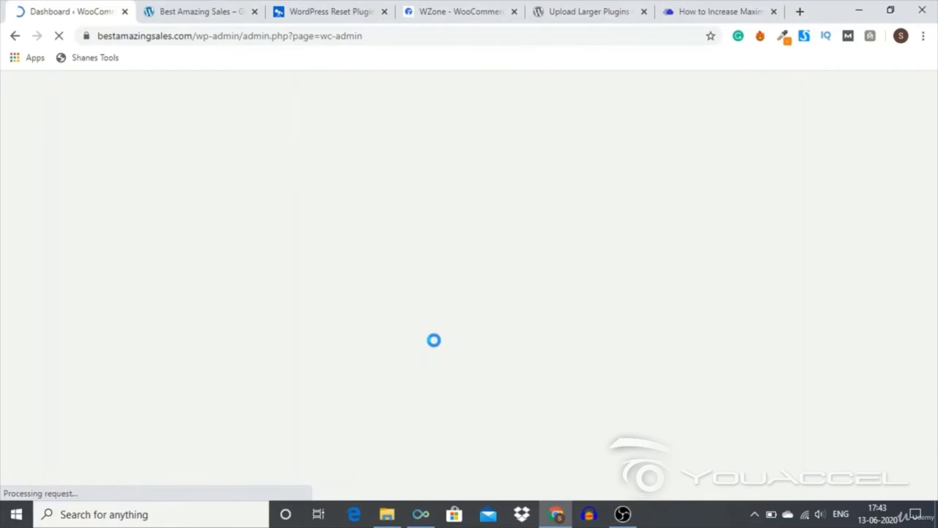
Enter the first address line in the WooCommerce store details, leaving the optional second line empty.
click(422, 230)
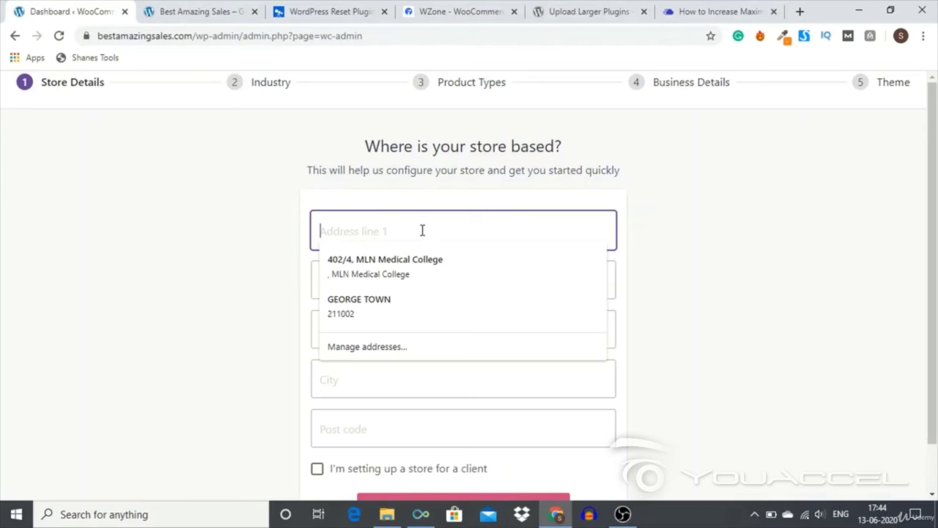
text(402/)
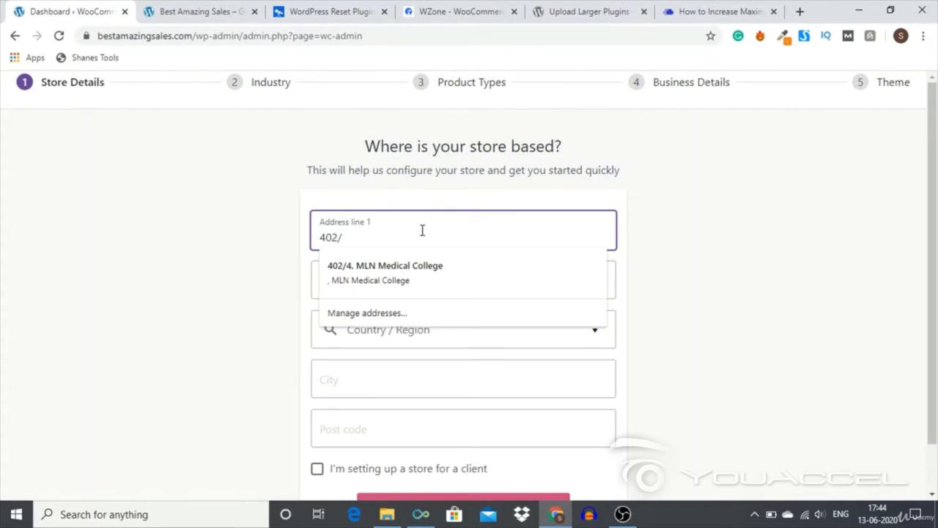
text(4)
key(Escape)
click(368, 285)
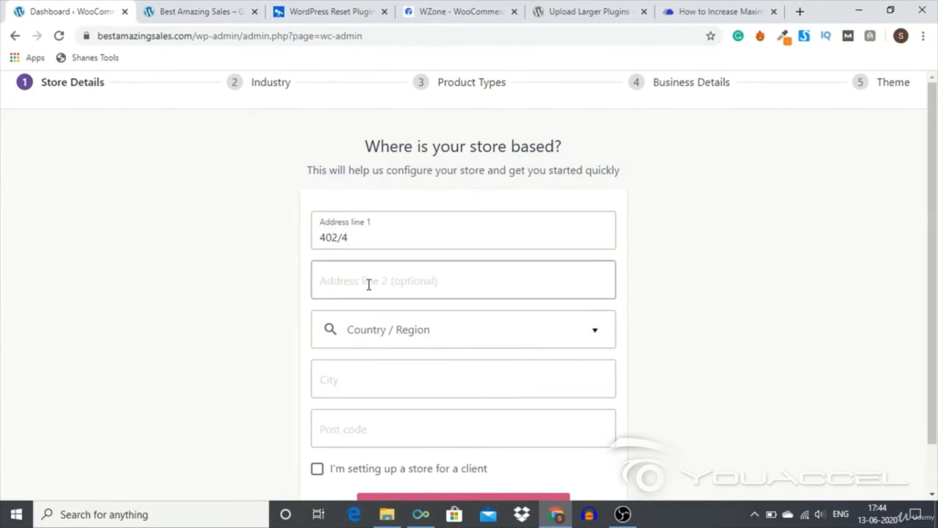
click(251, 293)
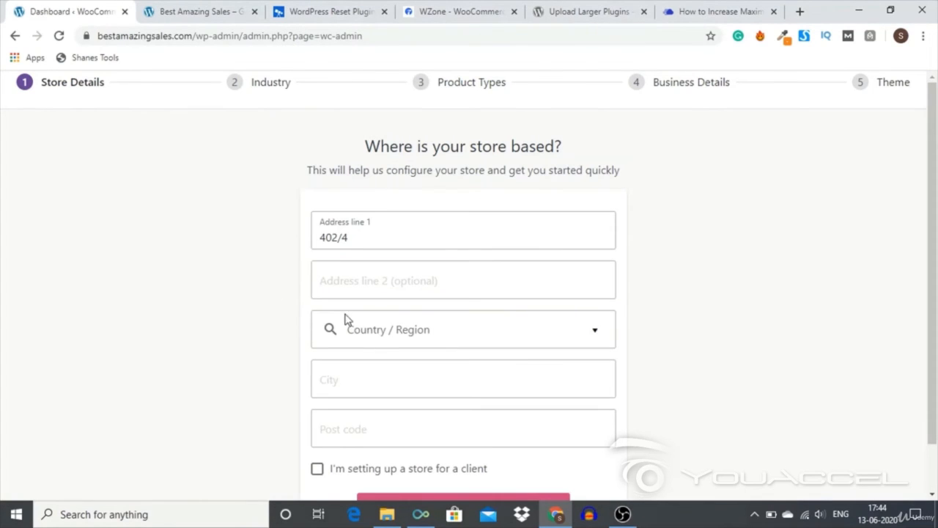
Set the store's country and region to India -- Gujarat.
click(380, 331)
text(India)
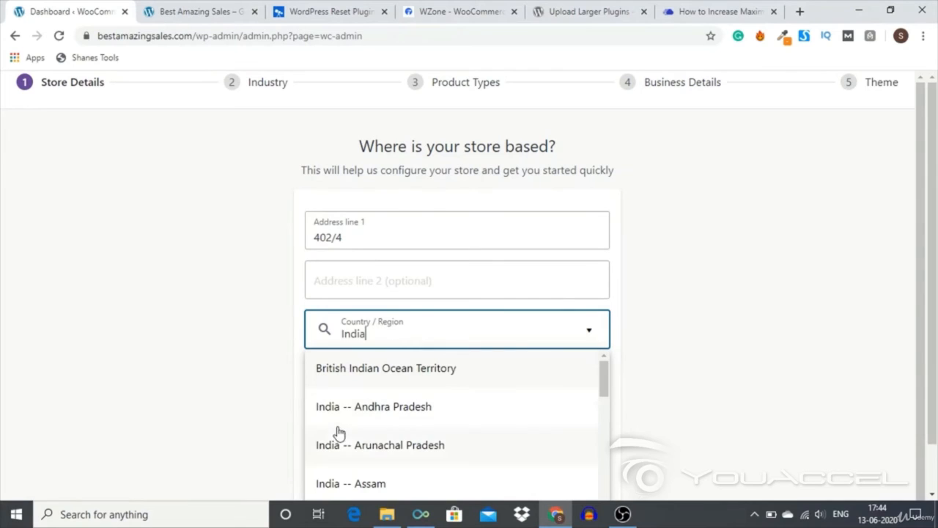
scroll(236, 455, down, 1)
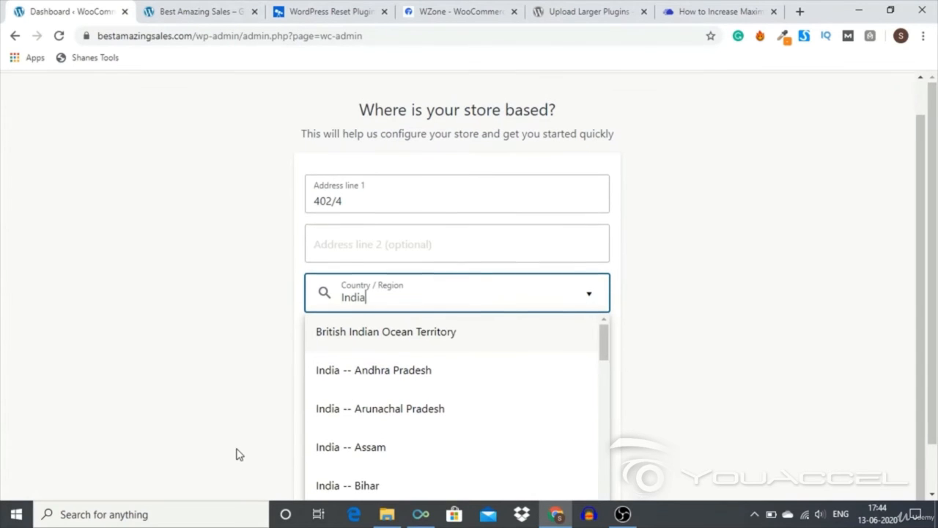
scroll(364, 429, down, 3)
scroll(365, 430, down, 3)
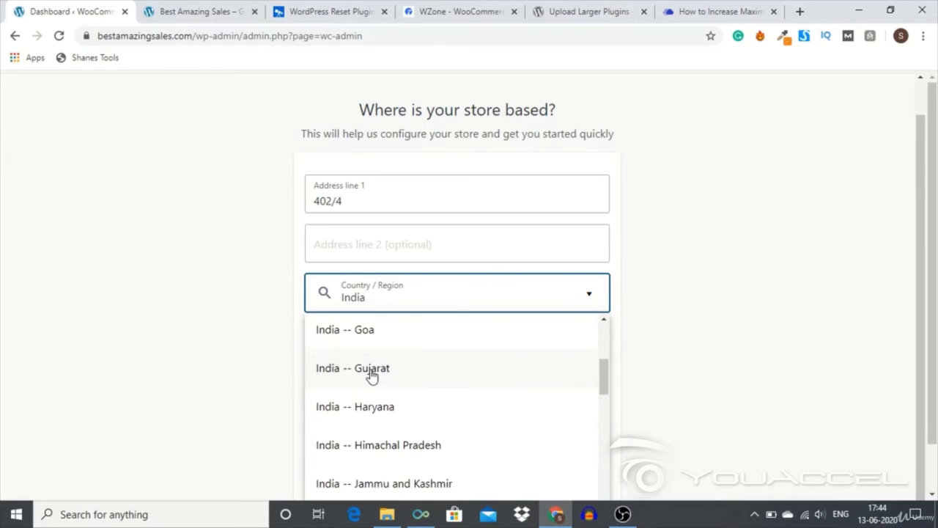
click(372, 374)
Fill in the store's city and post code in the store details form.
click(367, 379)
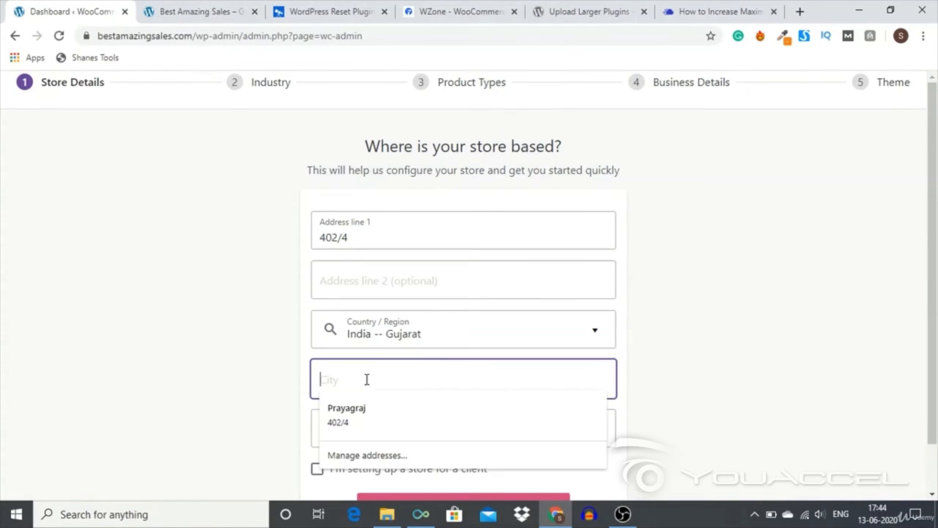
text(Gu)
key(BackSpace)
key(BackSpace)
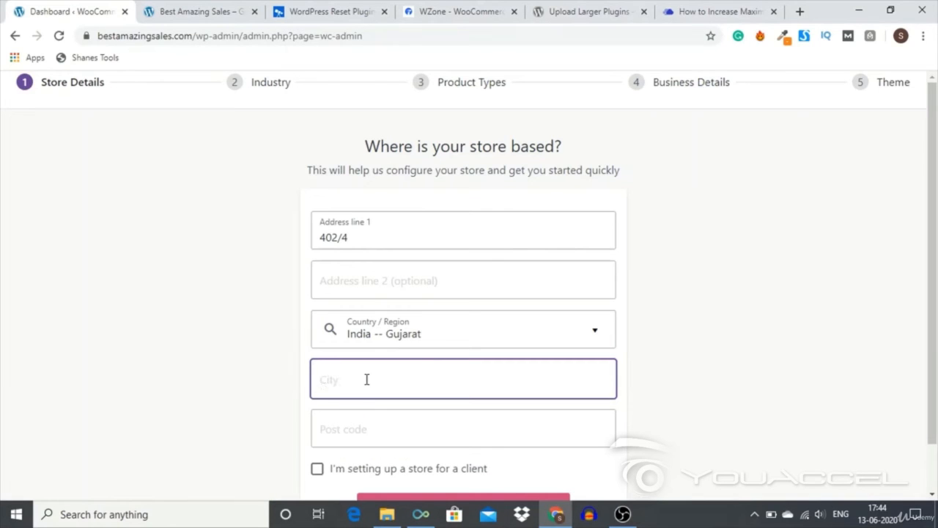
text(Ahemdabad)
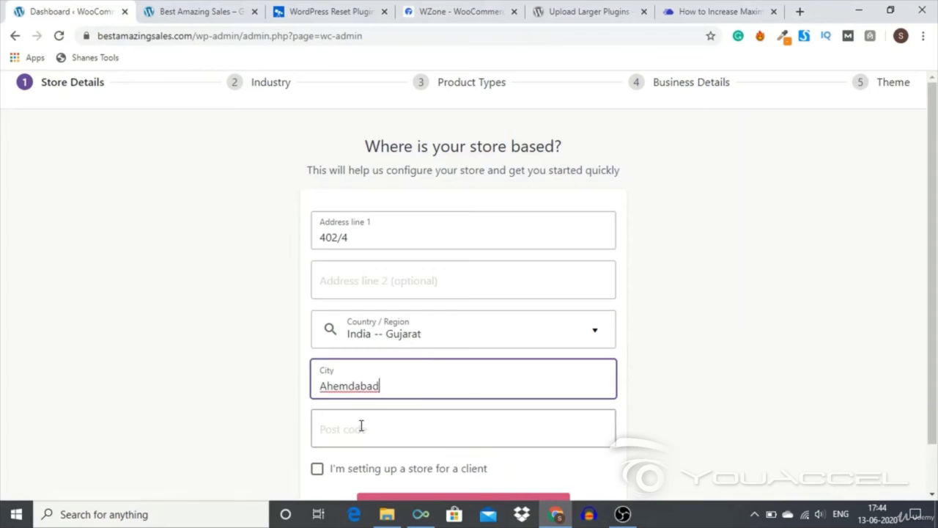
click(362, 426)
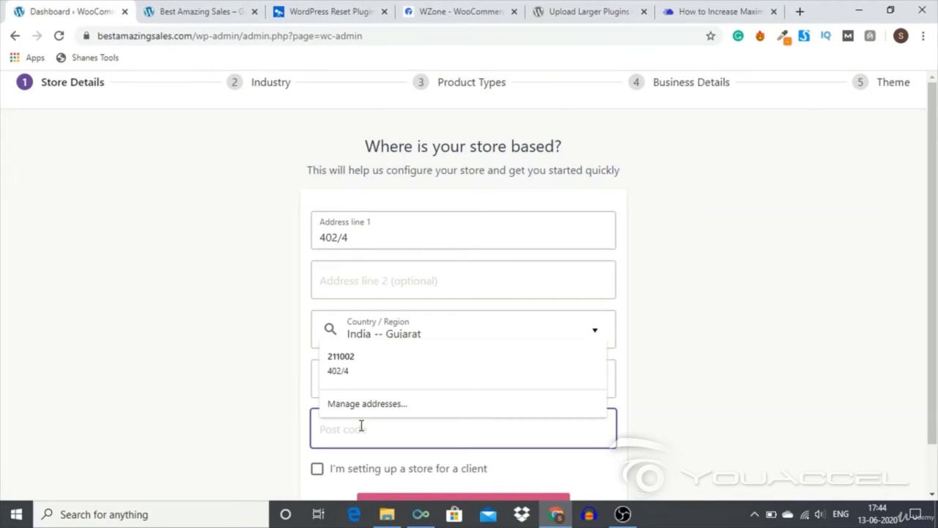
click(237, 423)
scroll(237, 423, down, 1)
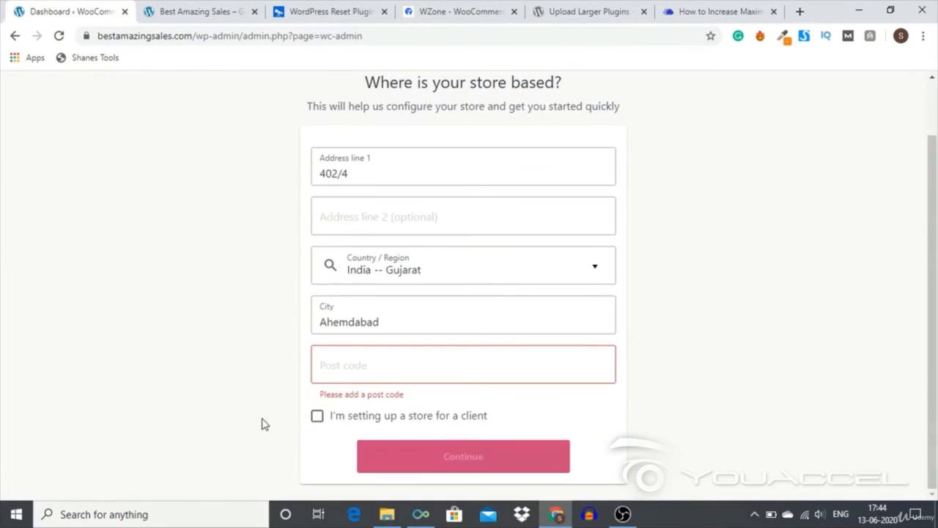
click(370, 365)
text(211002)
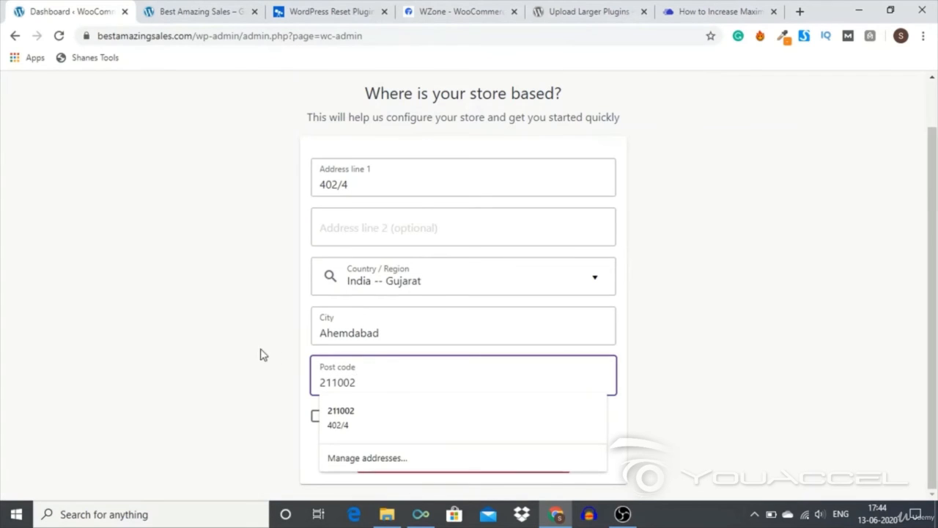
click(222, 350)
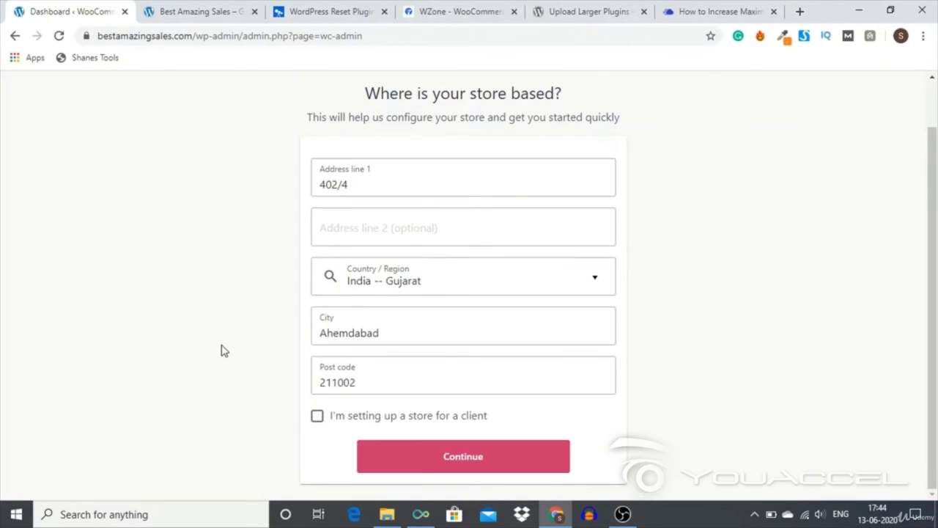
Submit the store details and continue past the Build a better WooCommerce dialog without opting in to usage tracking.
click(423, 467)
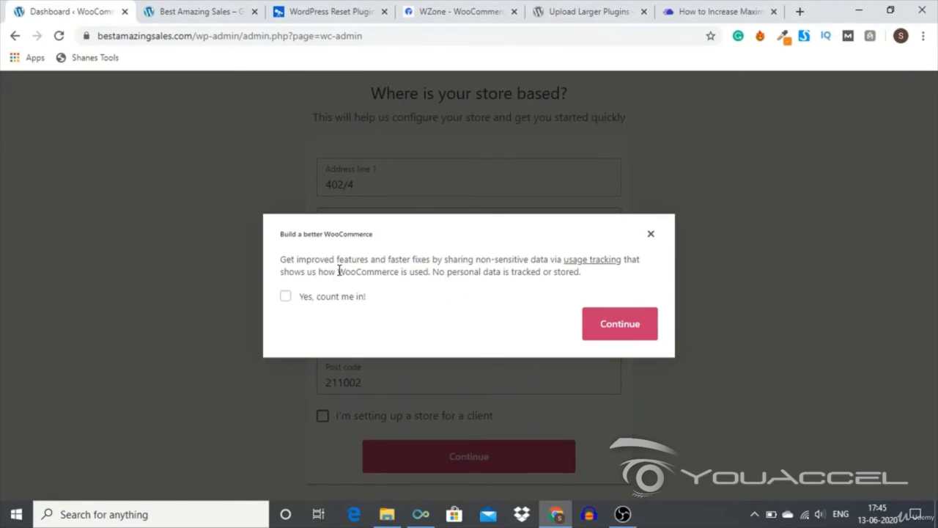
drag(338, 271, 497, 270)
click(500, 268)
click(620, 330)
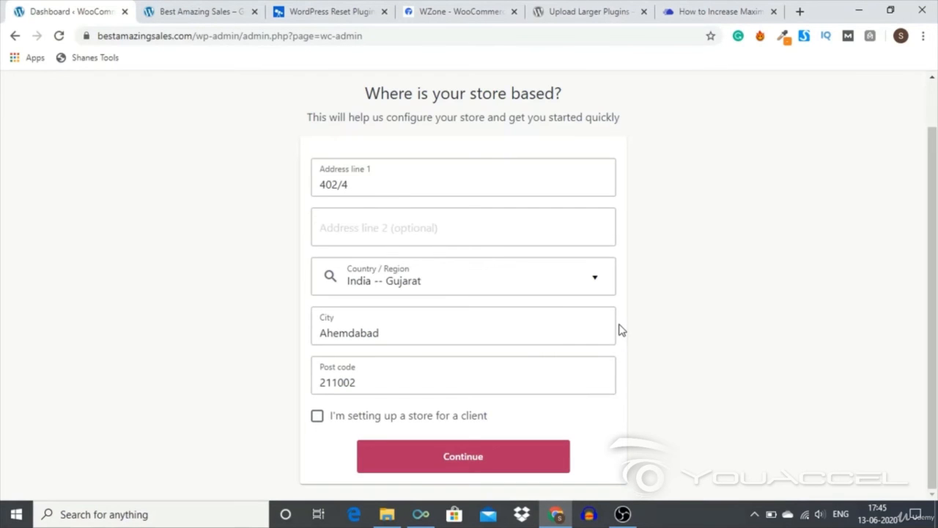
Proceed to the Industry page, choose Electronics and computers as the store's industry, and continue.
click(460, 462)
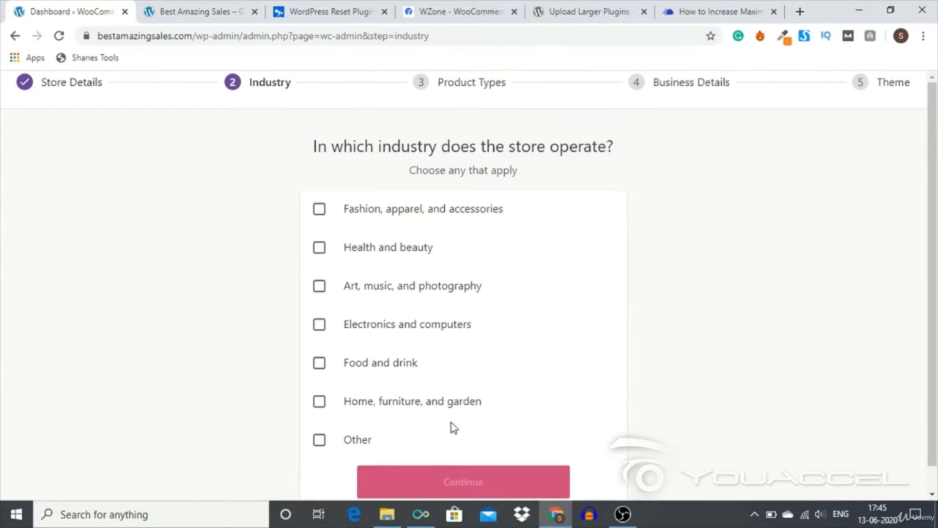
click(319, 331)
click(458, 480)
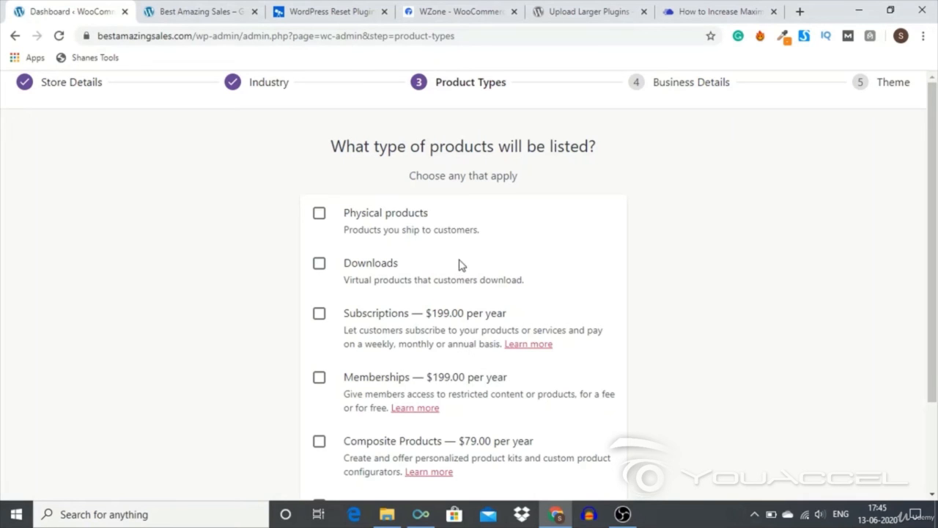
Review the listed product types and select only Physical products for the store.
scroll(460, 264, down, 2)
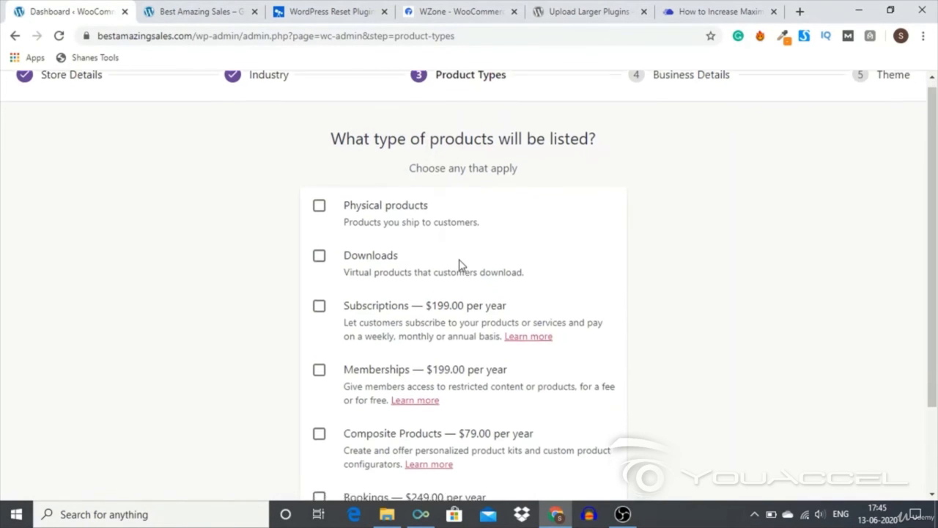
scroll(460, 265, down, 1)
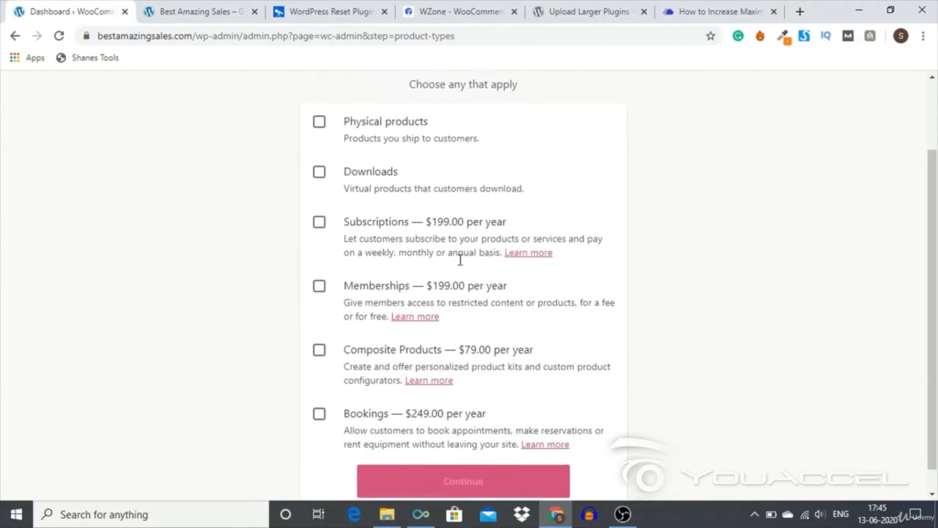
scroll(460, 265, up, 1)
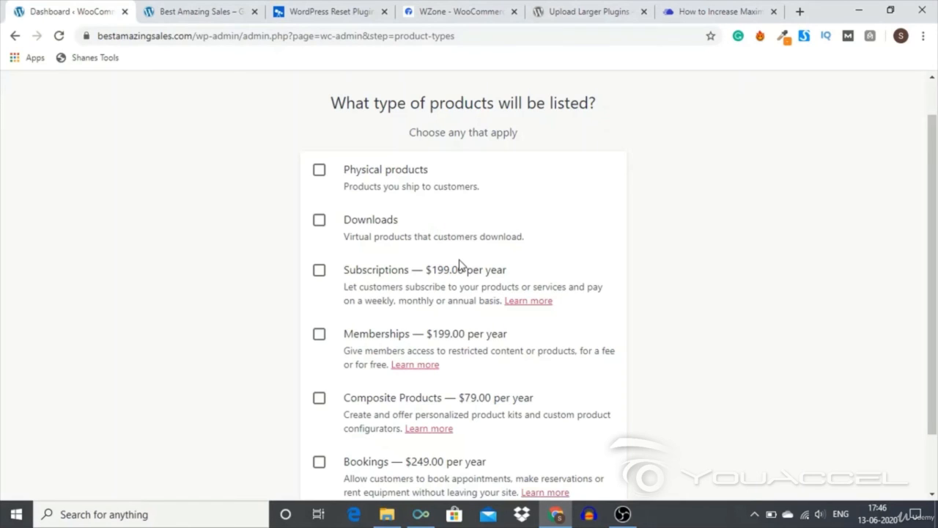
scroll(658, 352, up, 1)
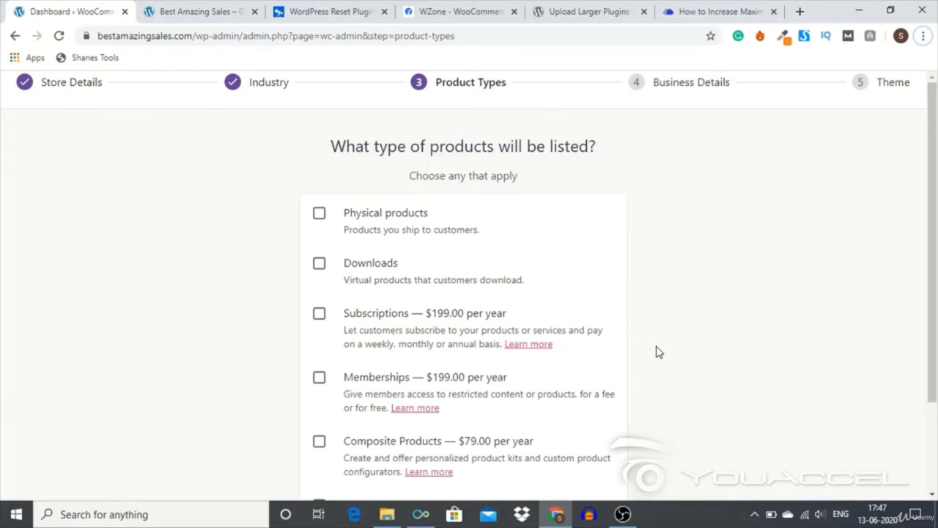
click(319, 213)
scroll(316, 217, down, 2)
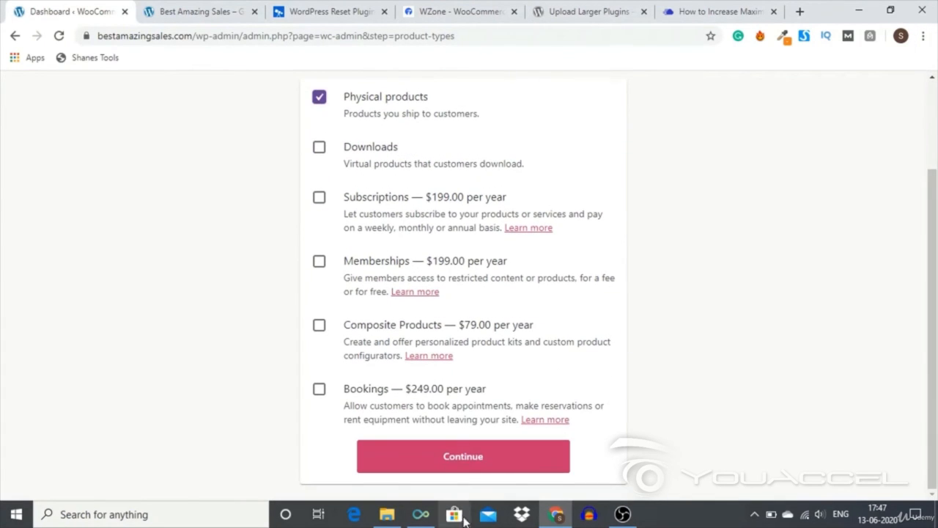
Continue to the business details, state that there are no products yet, and answer No to currently selling elsewhere.
click(437, 458)
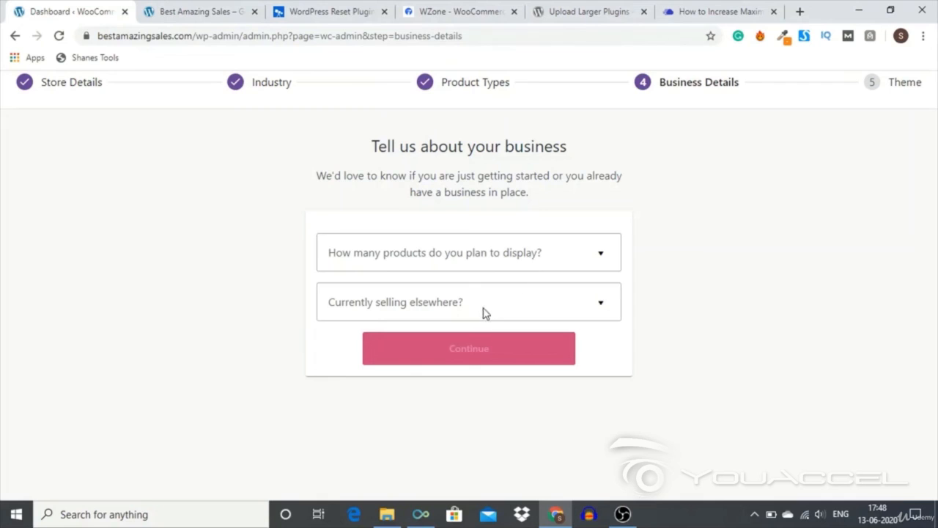
click(491, 251)
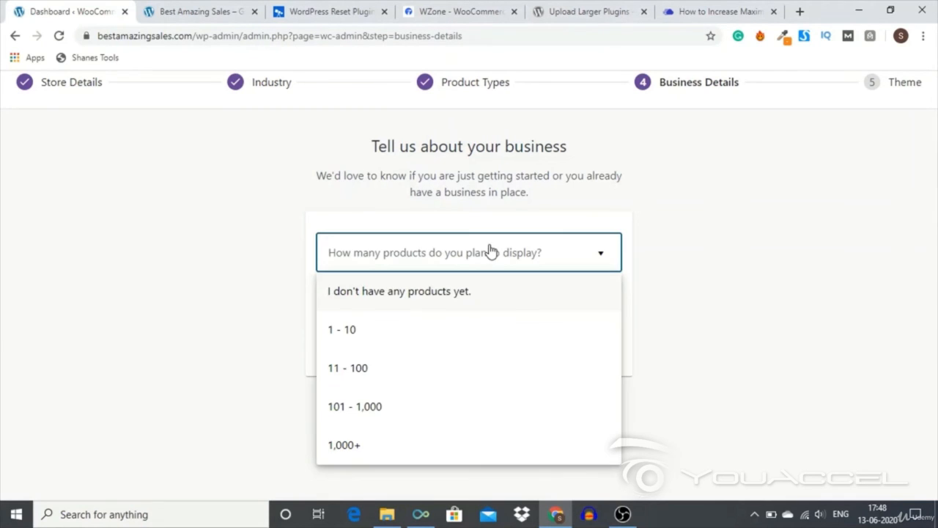
click(463, 292)
click(433, 301)
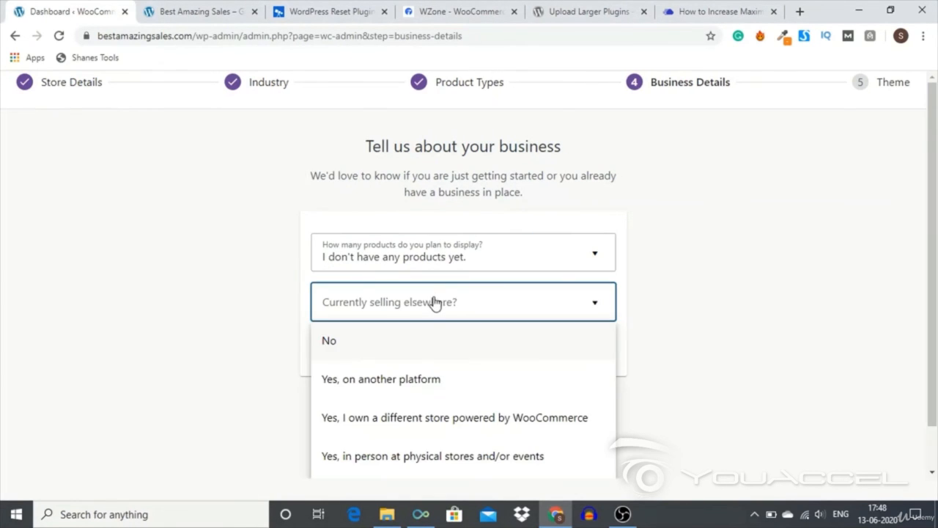
click(408, 357)
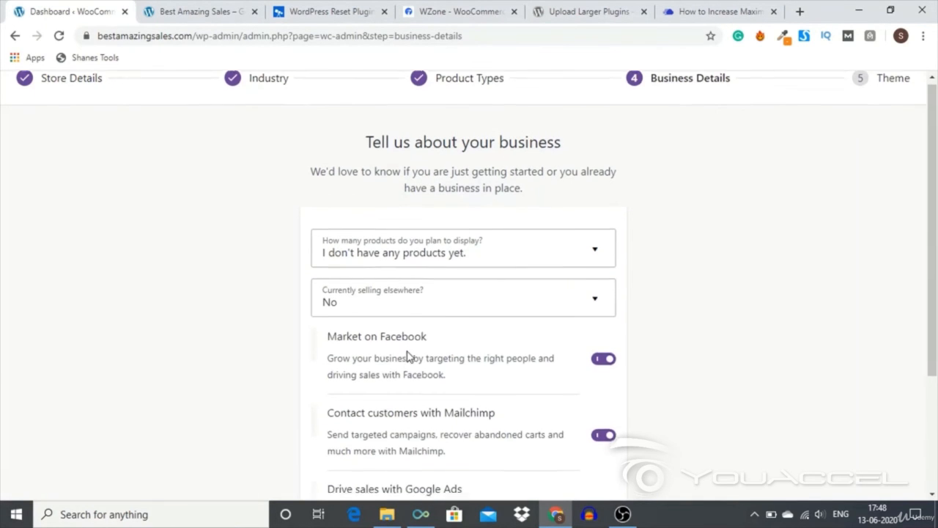
Turn off the Facebook, Mailchimp and Google Ads marketing options and continue to the theme selection.
scroll(407, 356, down, 2)
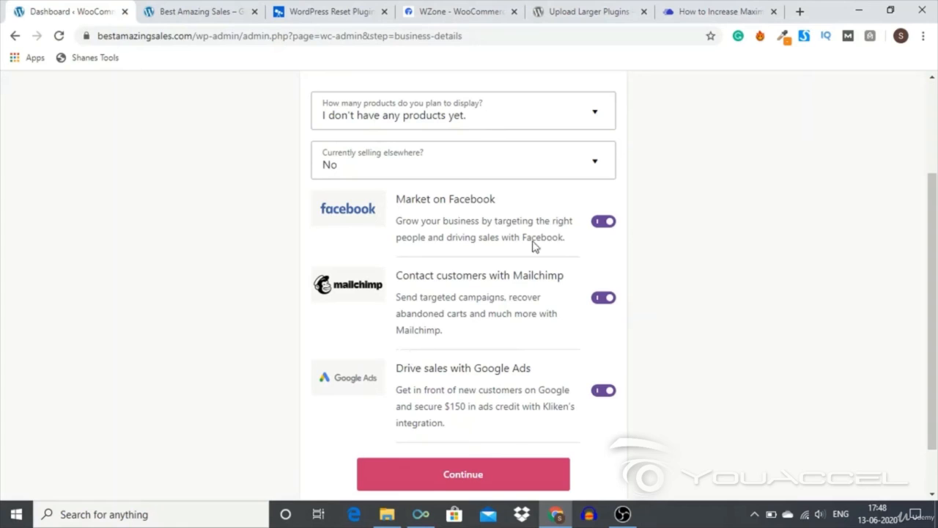
click(608, 224)
click(604, 298)
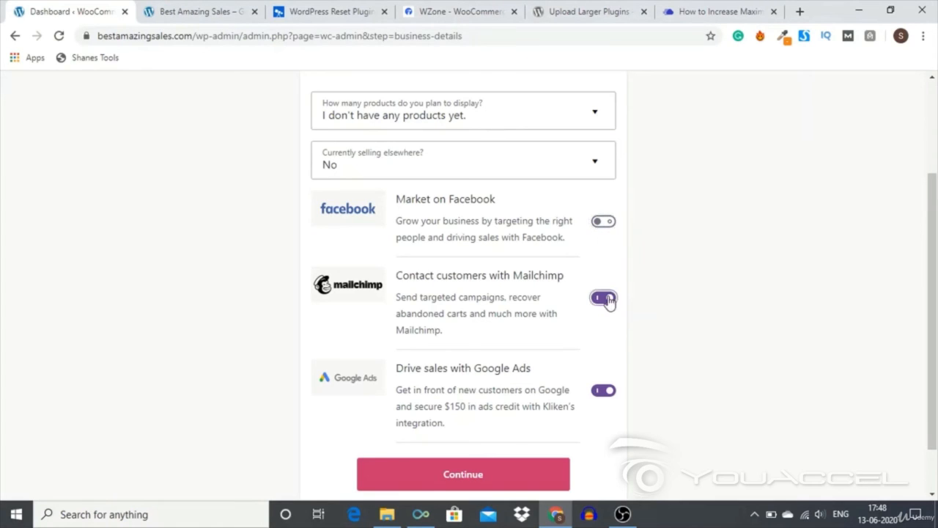
click(605, 396)
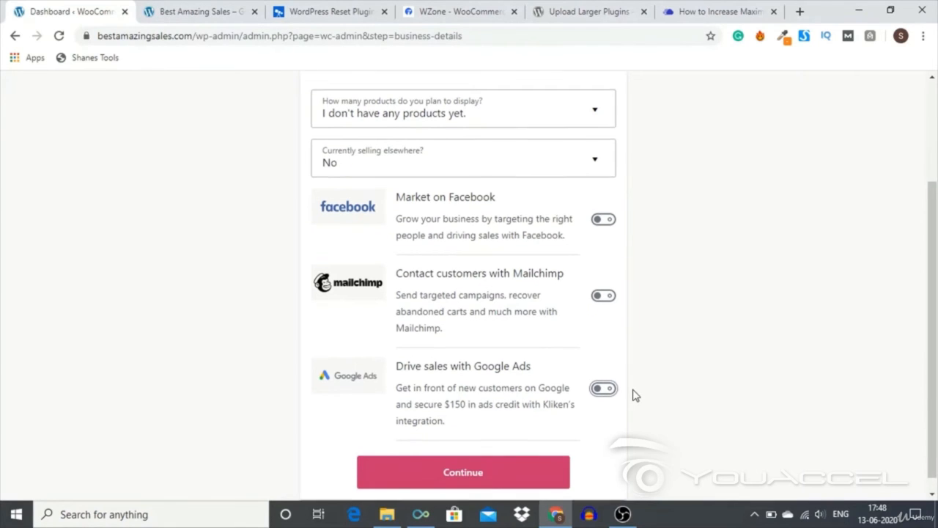
scroll(635, 394, down, 1)
click(464, 456)
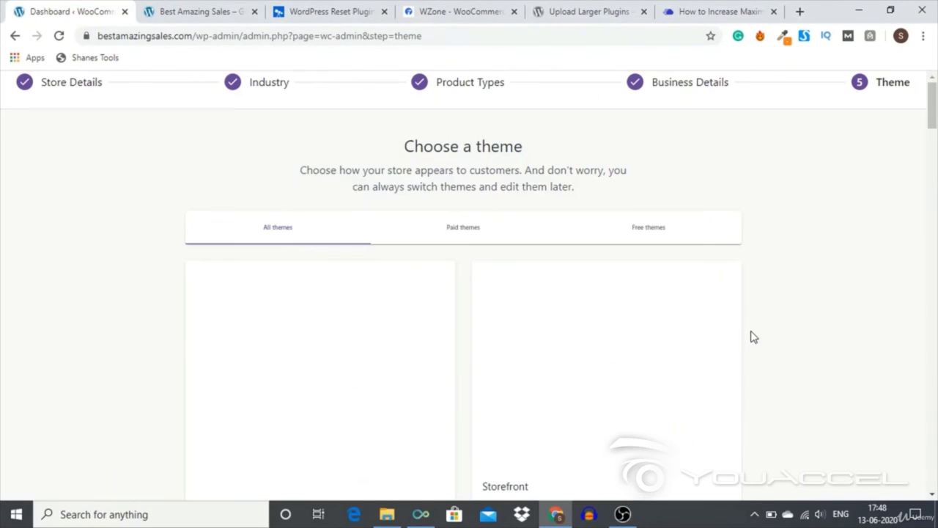
Look through the offered store themes and continue with the active OceanWP theme.
scroll(754, 337, down, 1)
scroll(754, 336, down, 1)
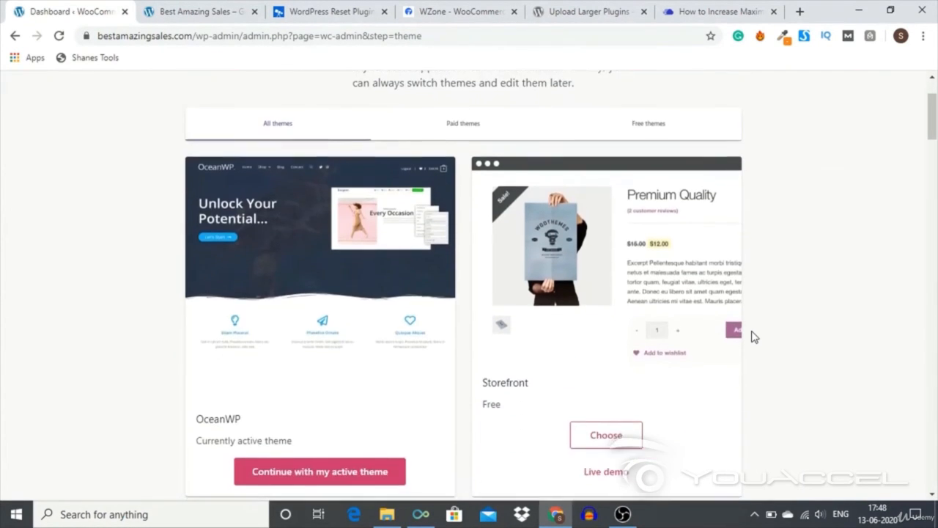
scroll(754, 336, down, 1)
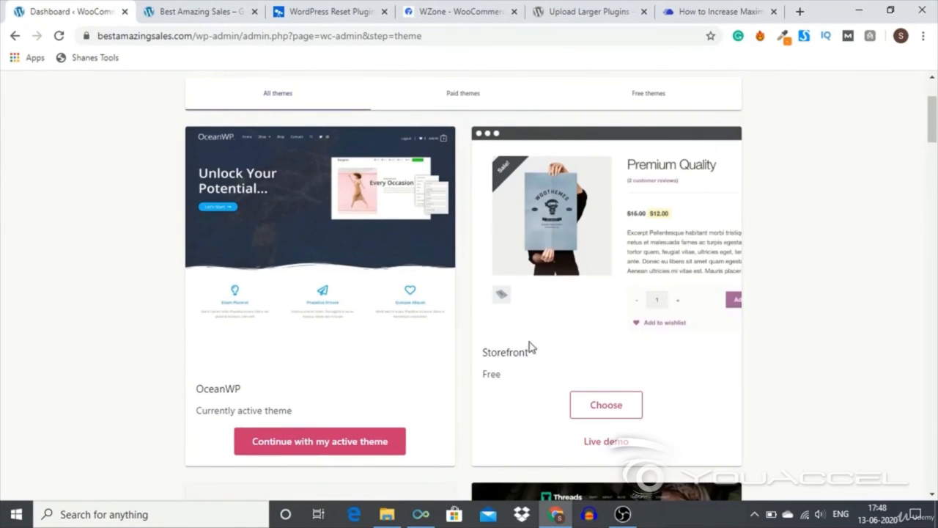
scroll(216, 351, up, 2)
scroll(215, 353, down, 7)
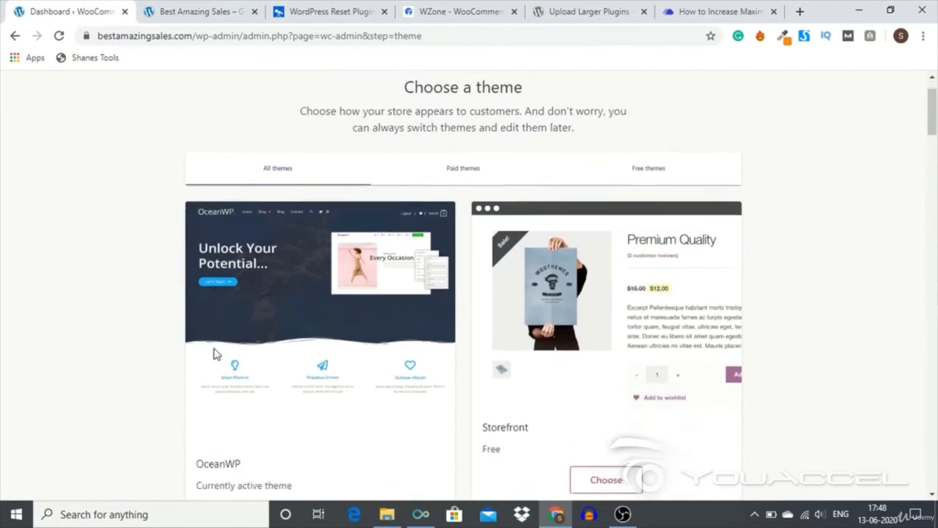
scroll(214, 354, down, 6)
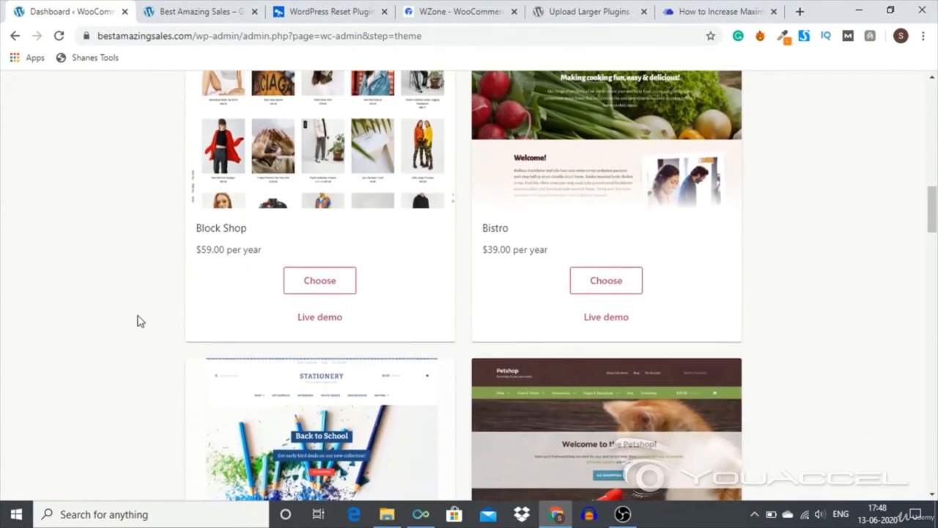
scroll(138, 320, up, 10)
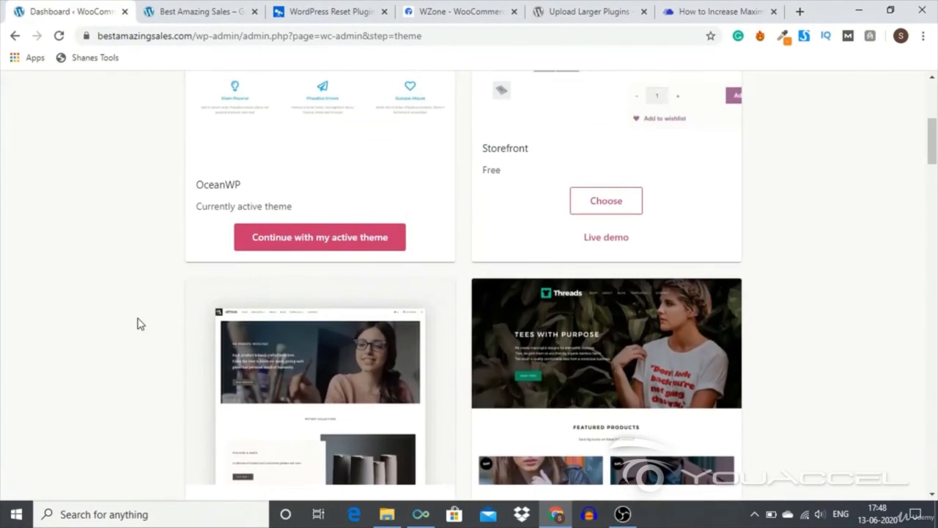
scroll(140, 324, up, 2)
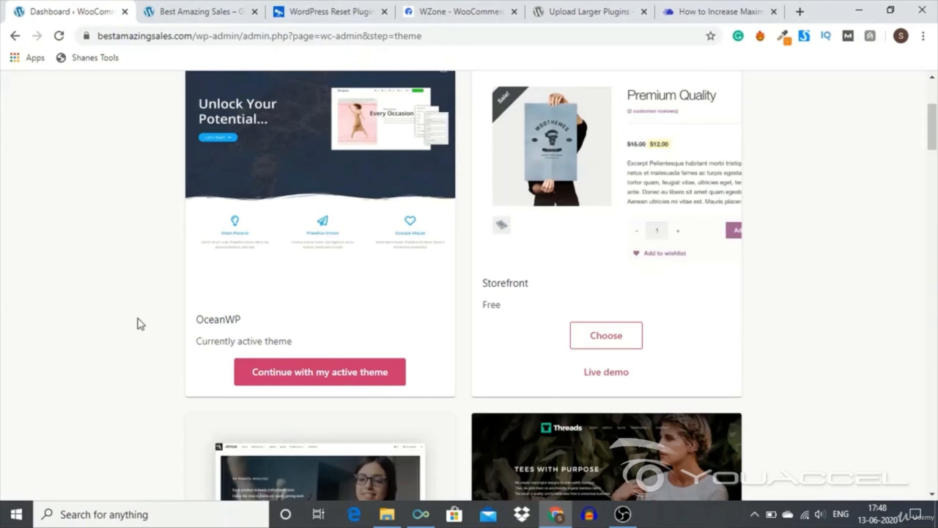
click(287, 384)
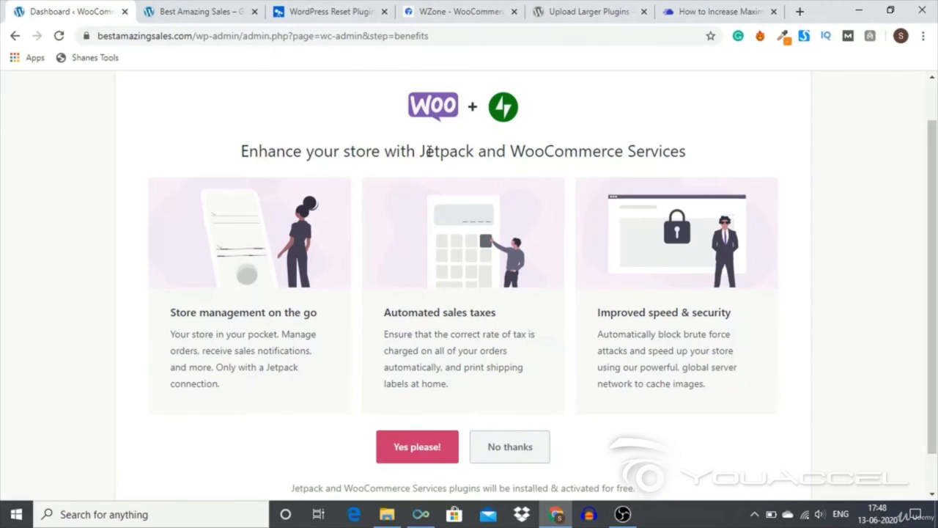
Decline the Jetpack and WooCommerce Services plugins and close the dialog about the final setup tasks.
scroll(430, 331, down, 1)
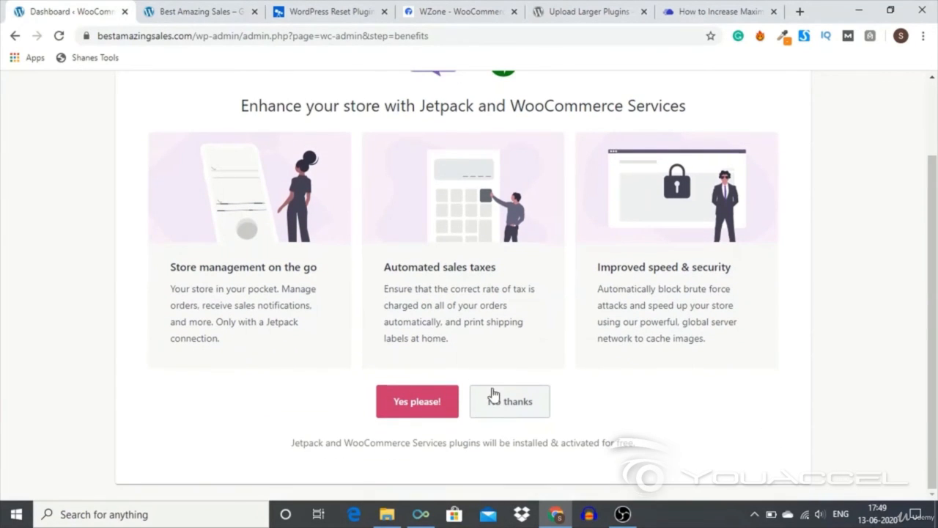
click(499, 400)
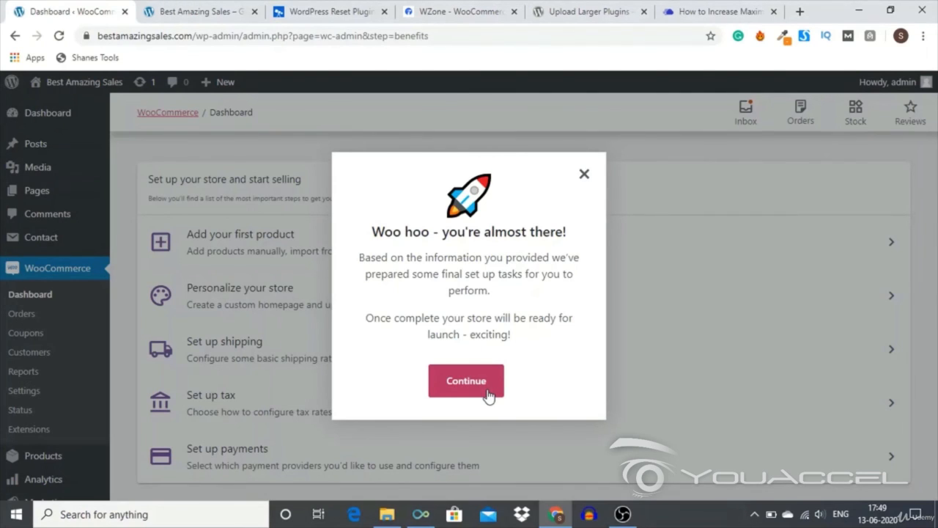
click(583, 174)
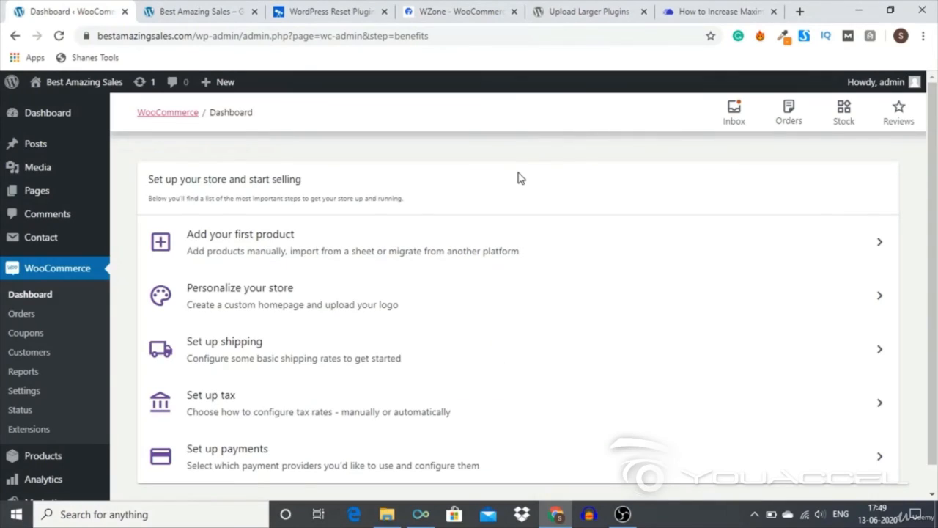